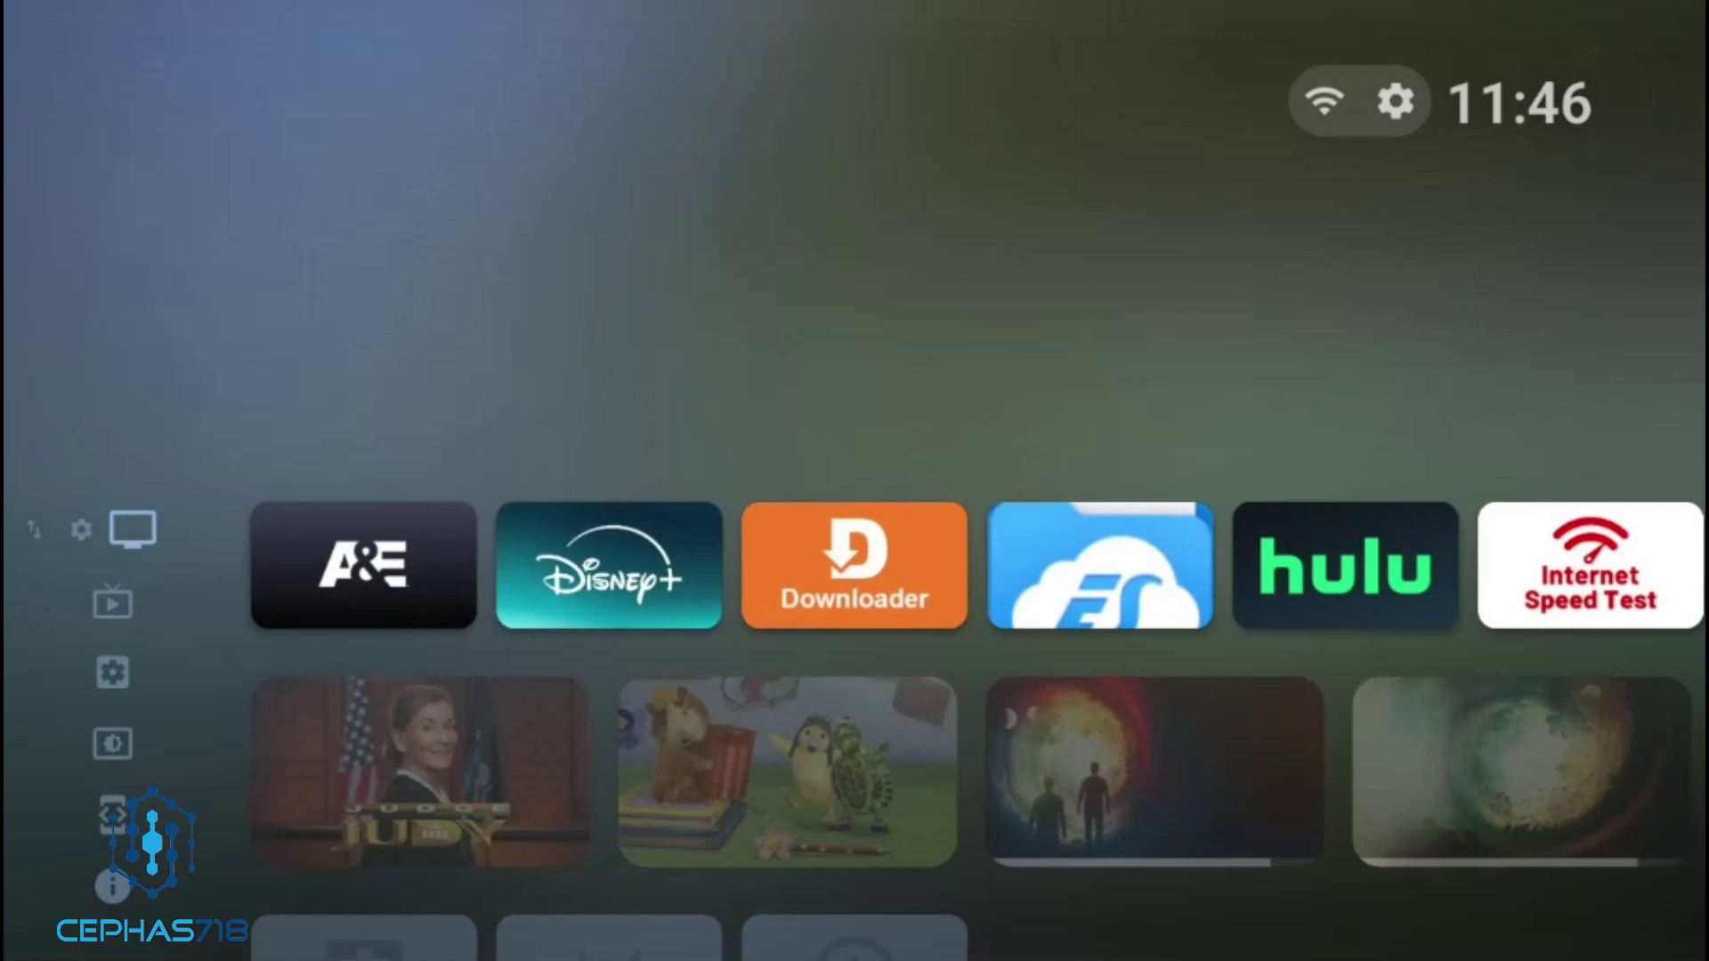
pyautogui.press('Down')
pyautogui.press('Down')
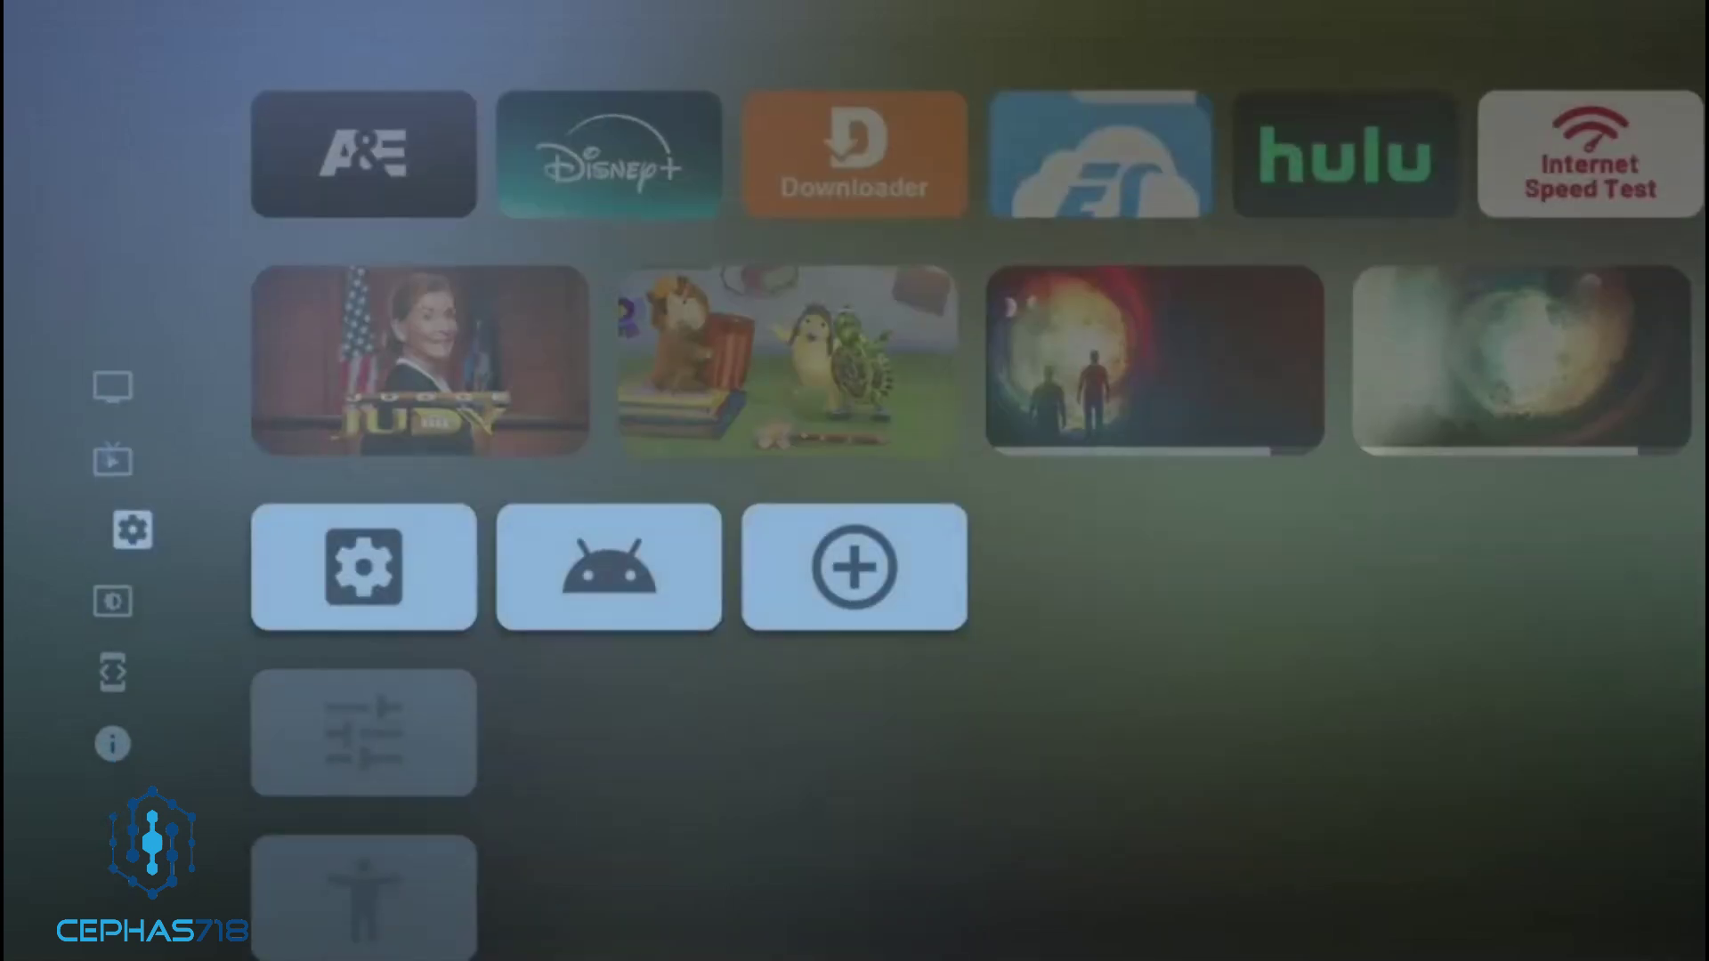
pyautogui.press('Up')
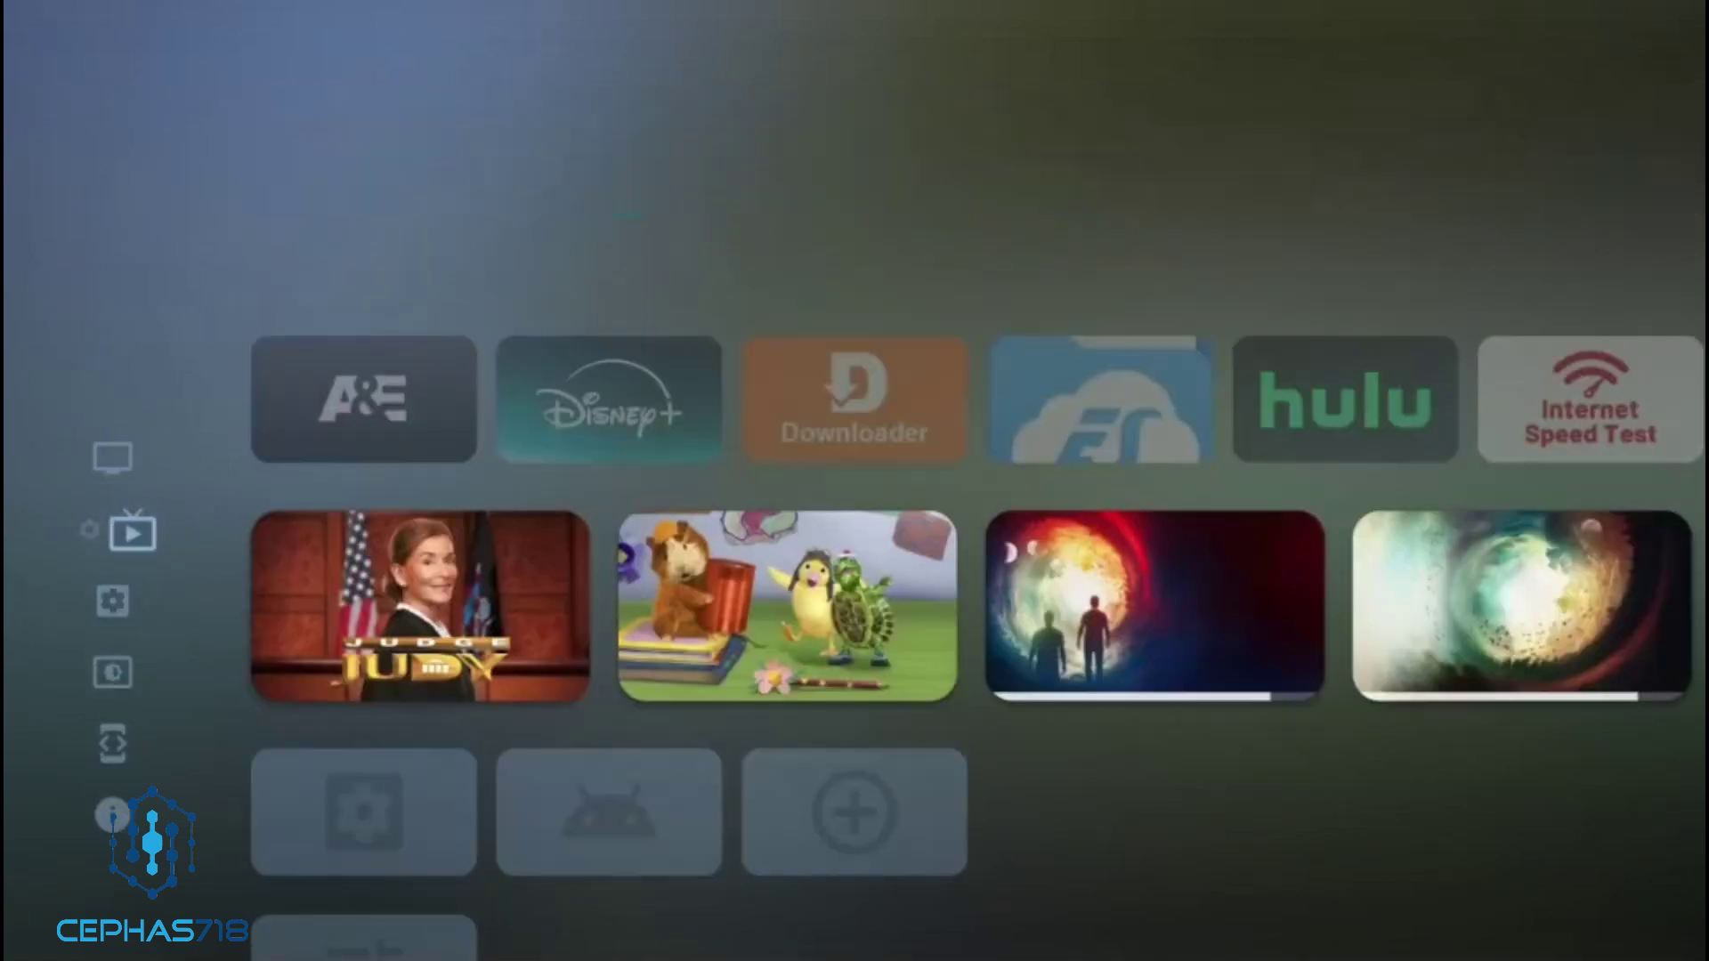
pyautogui.press('Up')
pyautogui.press('Down')
pyautogui.press('Down')
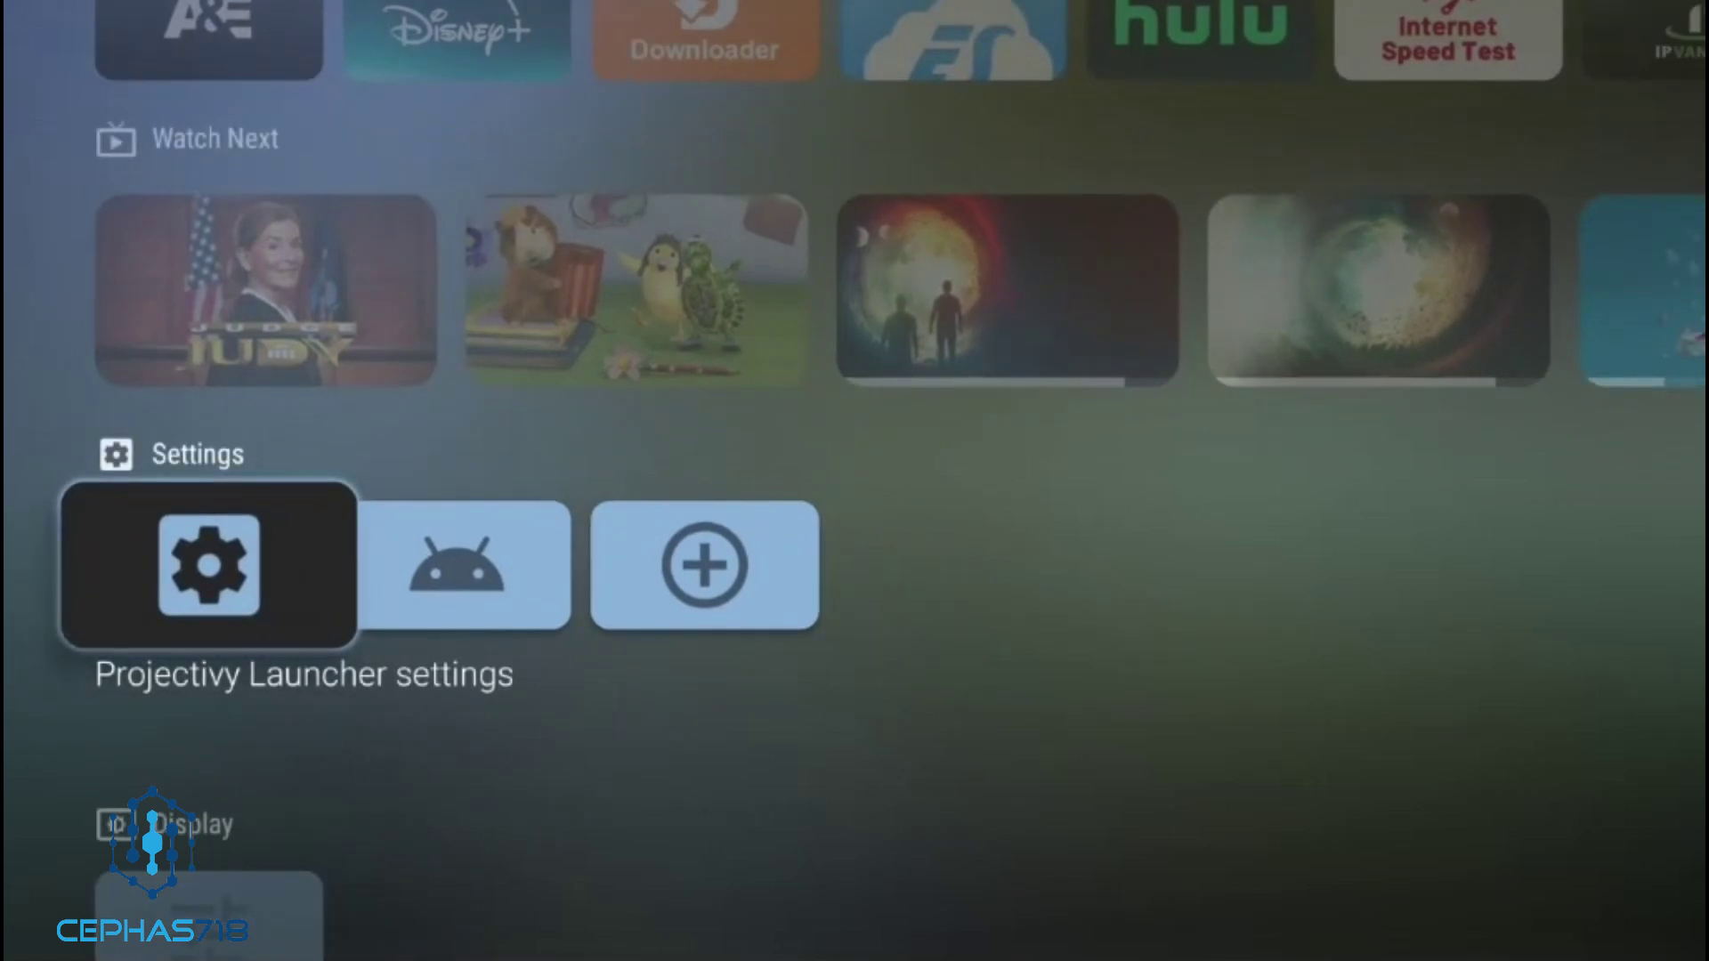
pyautogui.press('Up')
pyautogui.press('Up')
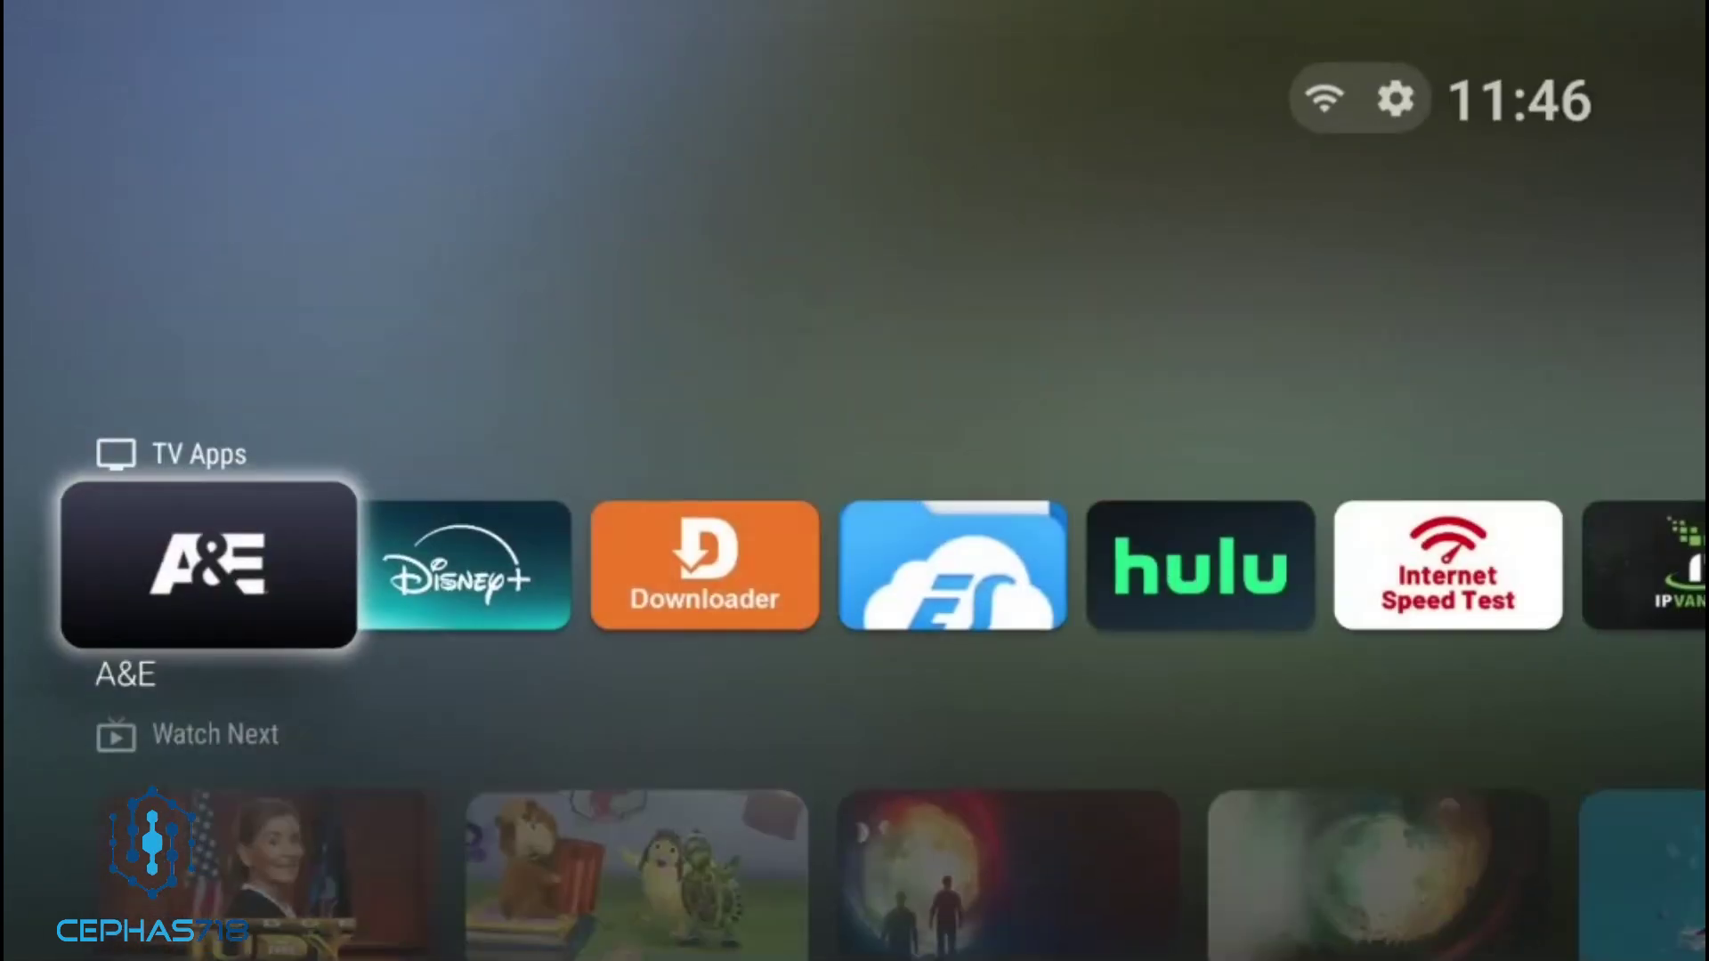
pyautogui.press('Up')
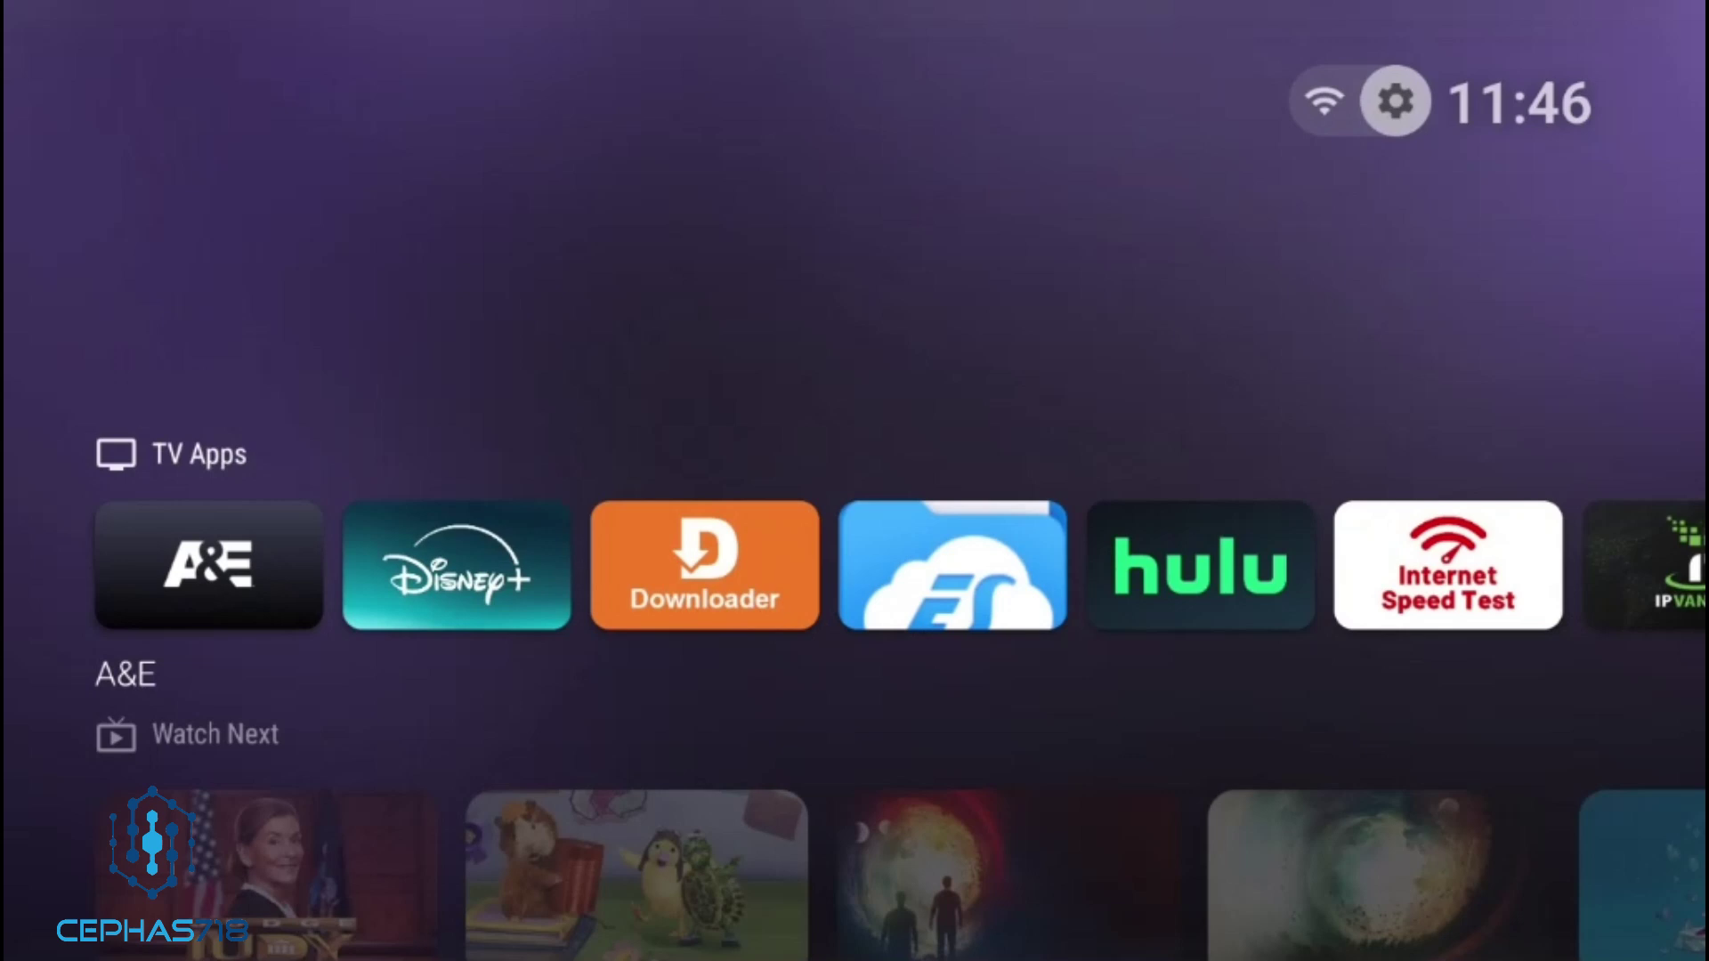
pyautogui.press('Down')
pyautogui.press('Left')
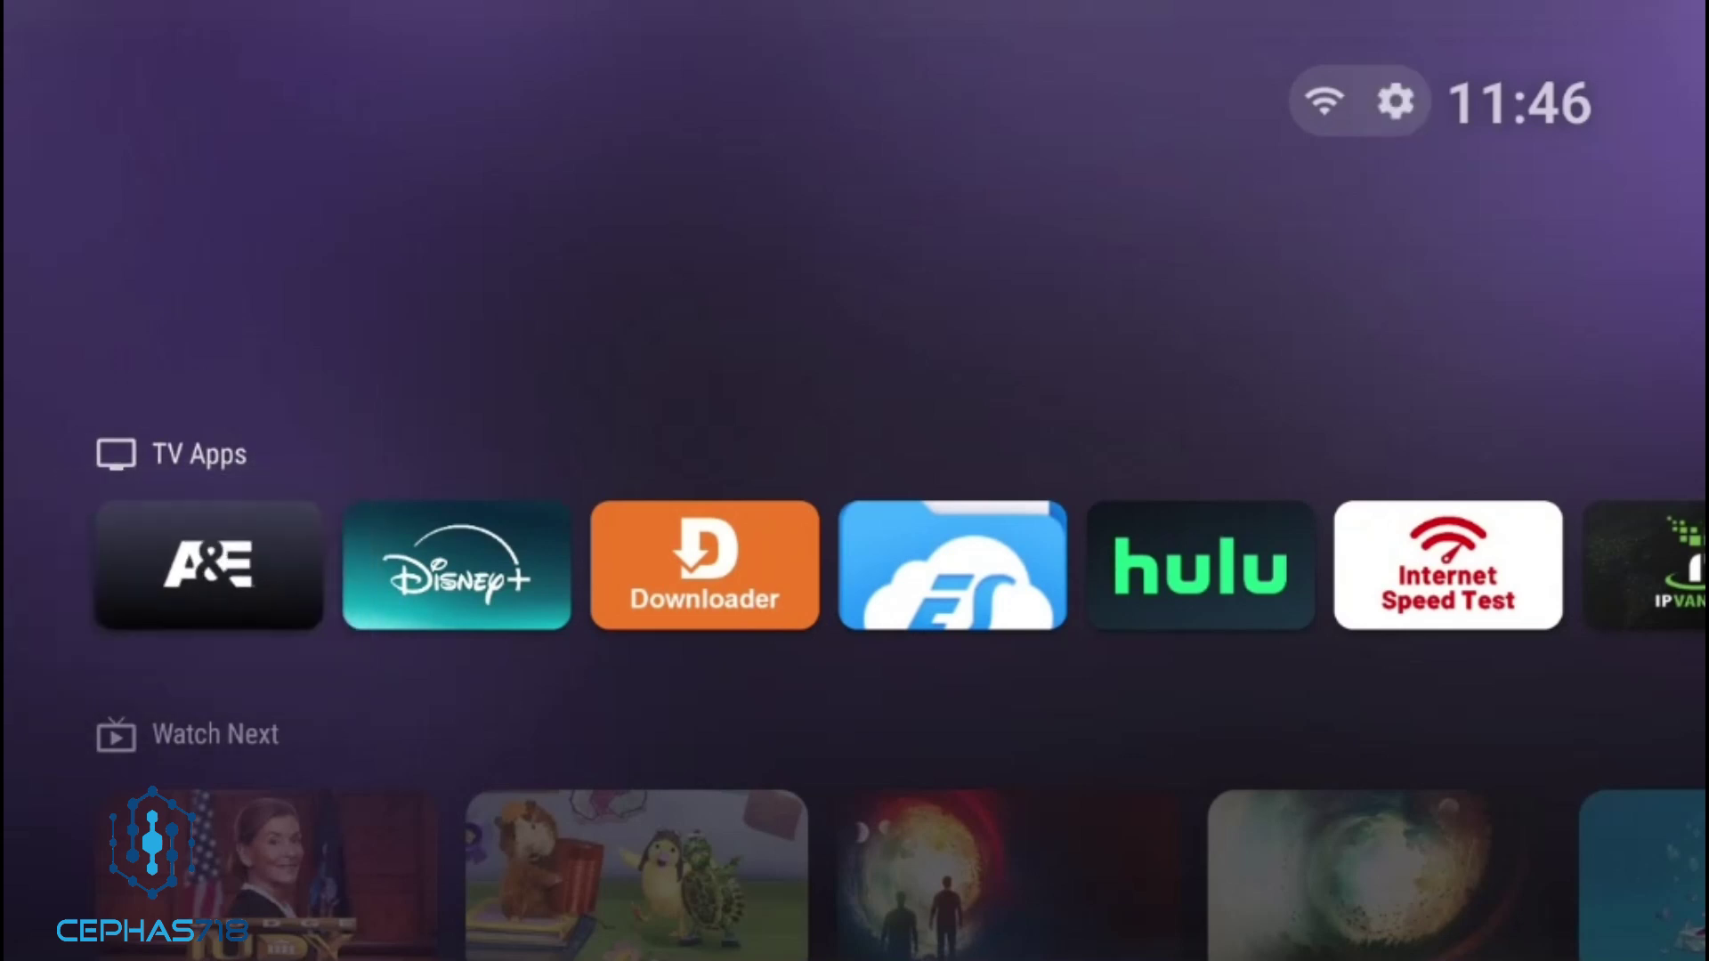
pyautogui.press('Down')
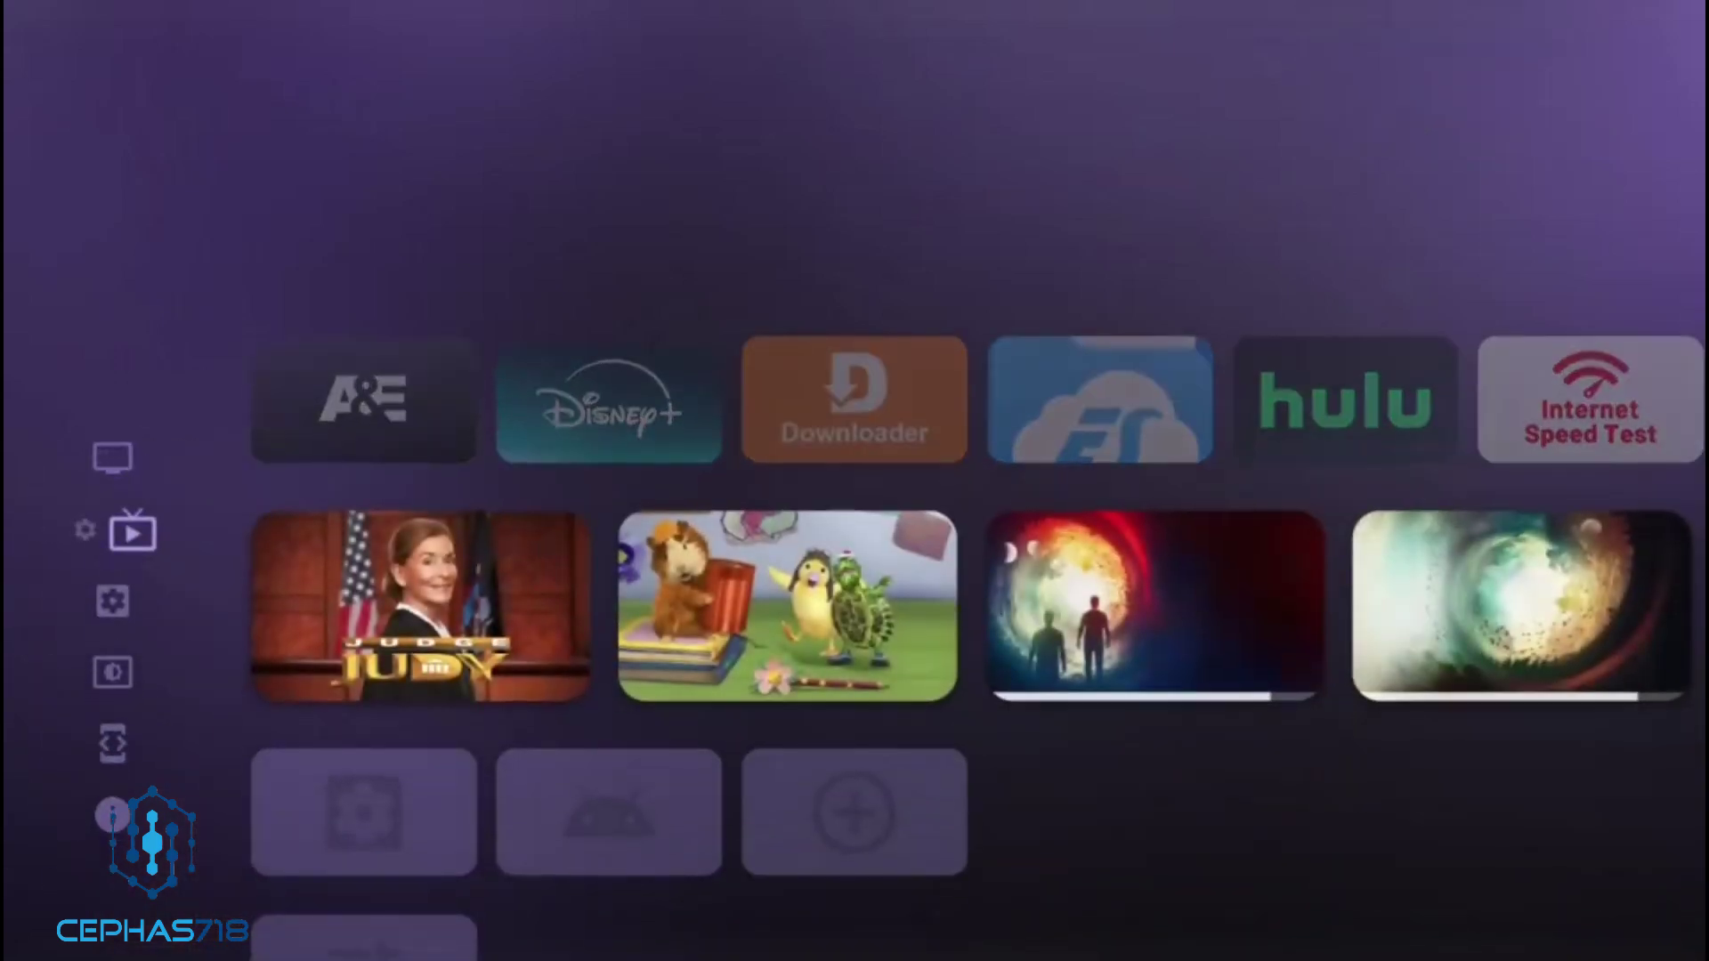
pyautogui.press('Down')
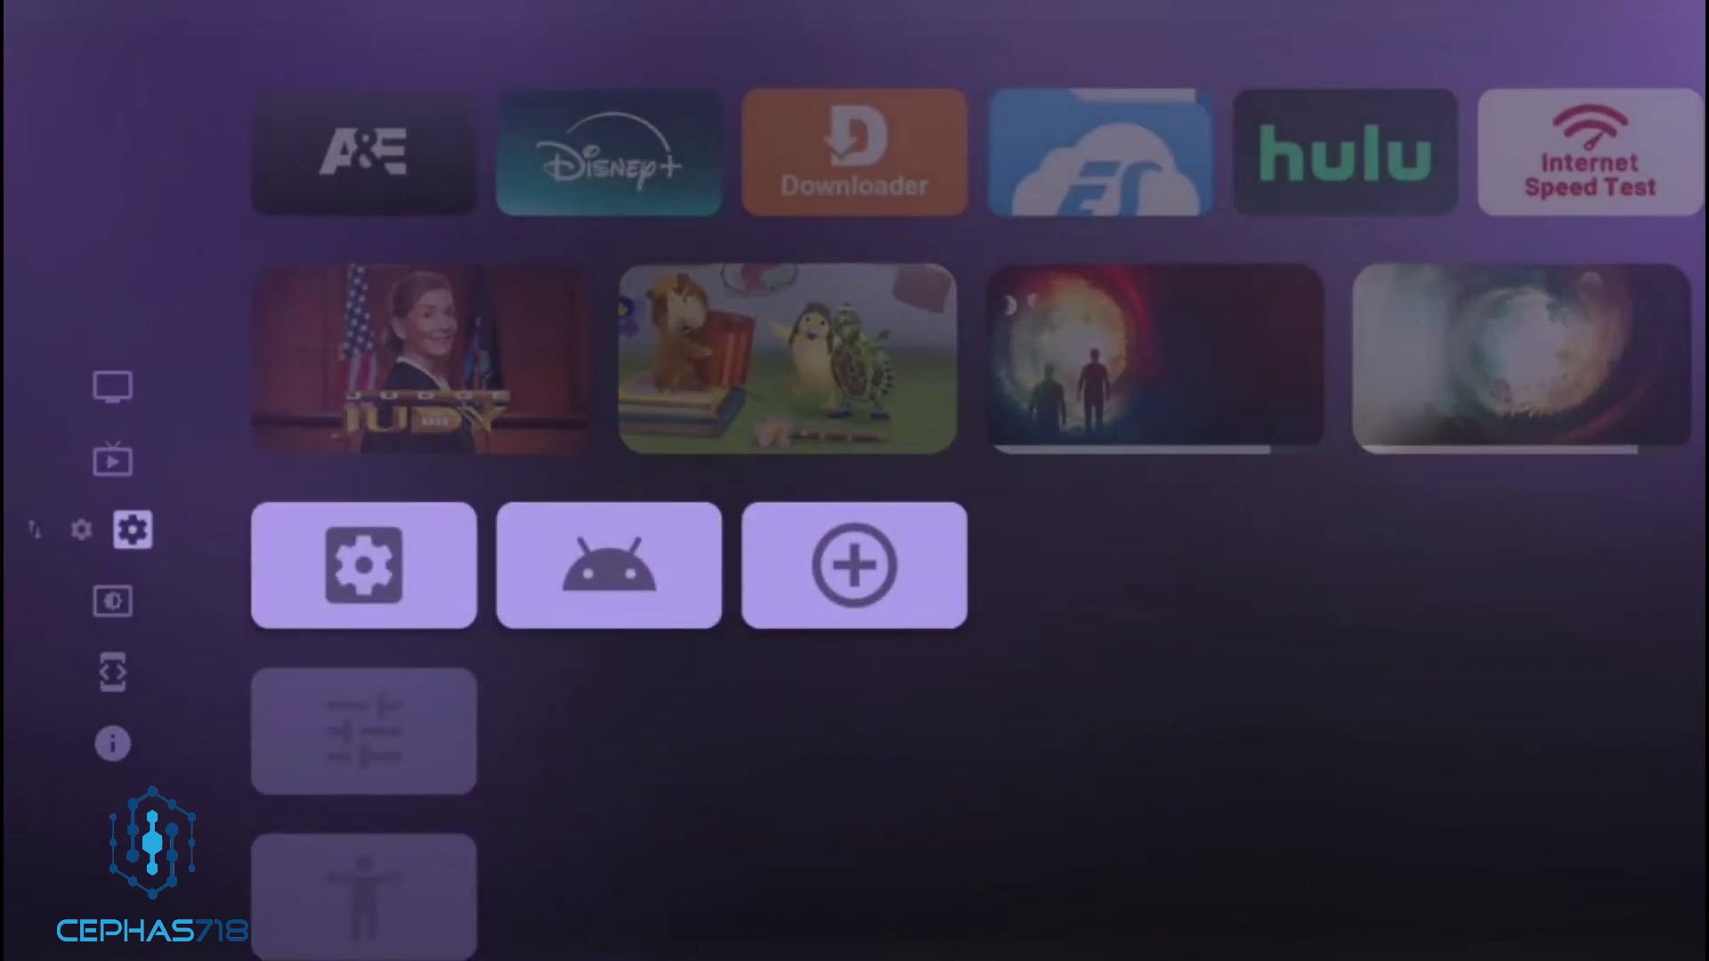
pyautogui.press('Up')
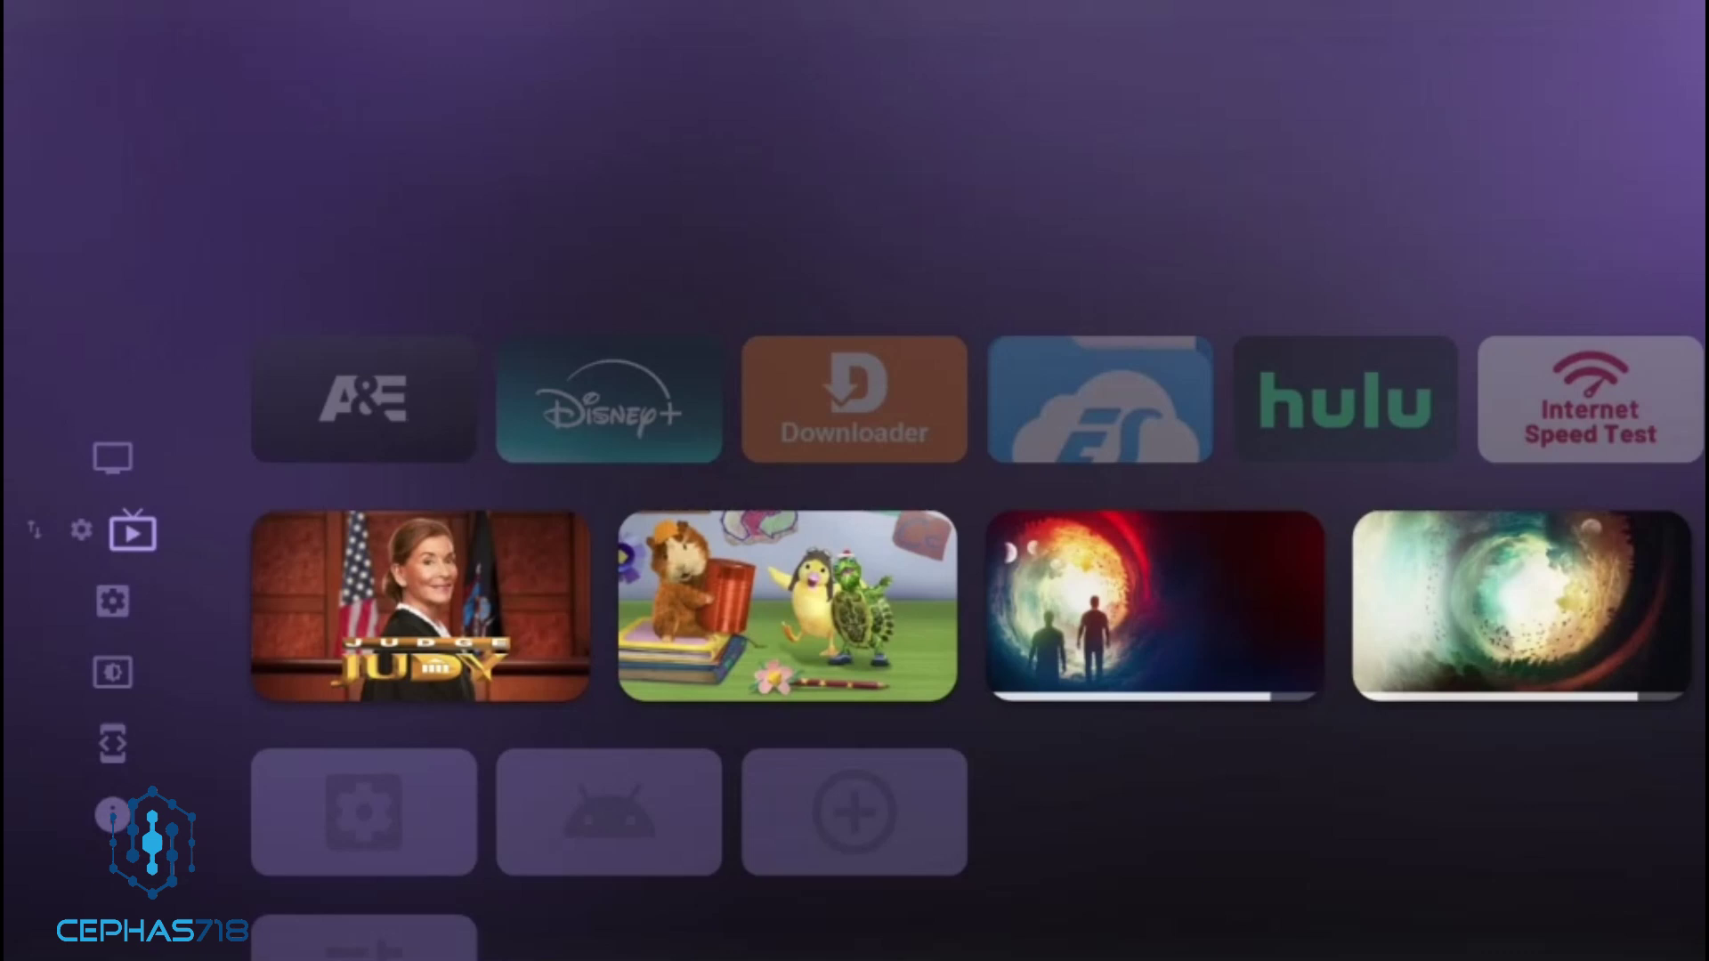
pyautogui.press('Right')
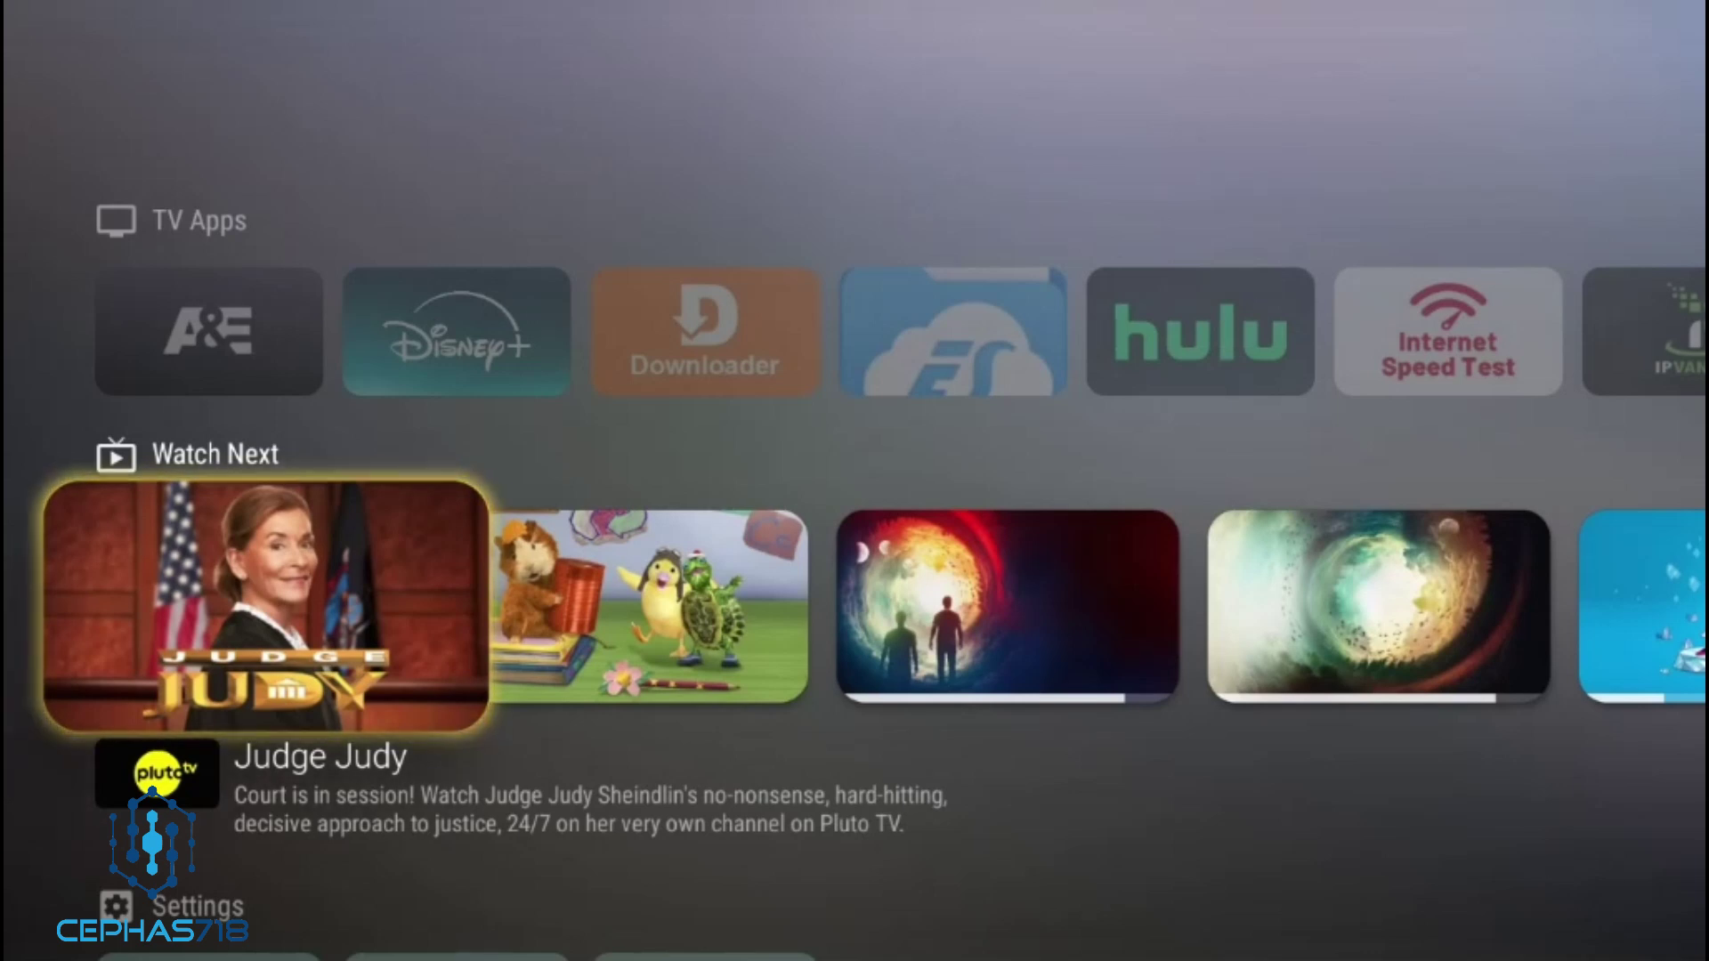
# - Return to the stock Google TV home showing Inside Out 2 and the Top picks row
pyautogui.press('Up')
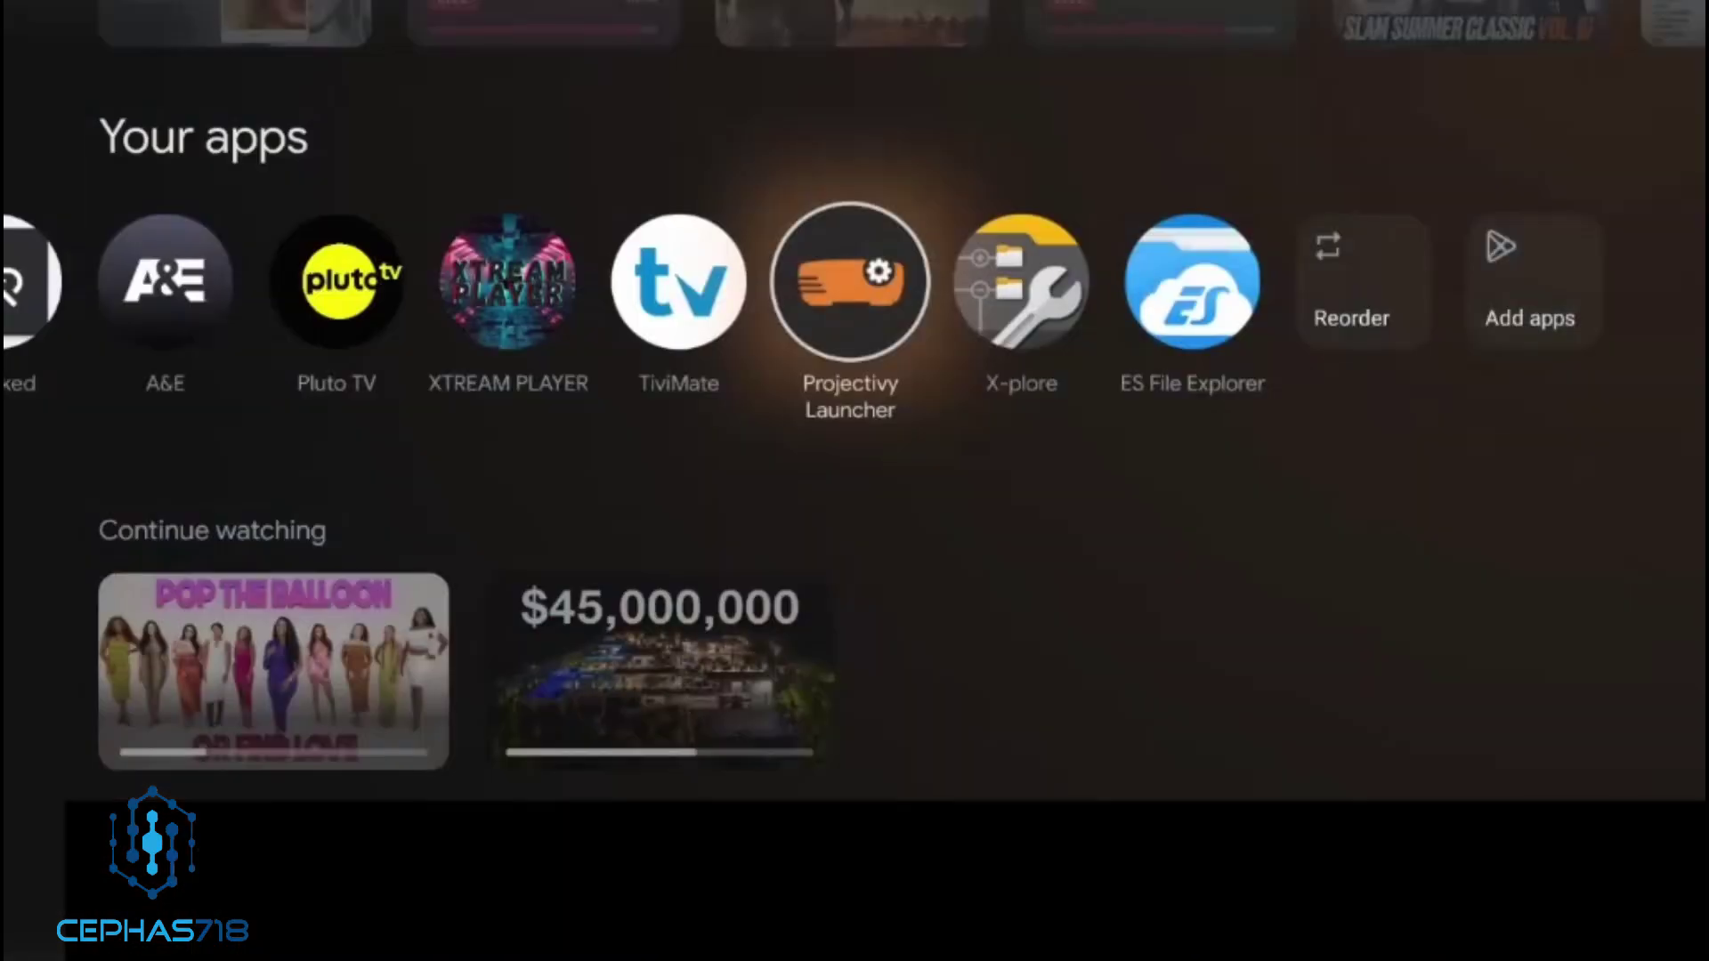
pyautogui.press('Up')
pyautogui.press('Up')
pyautogui.press('Up')
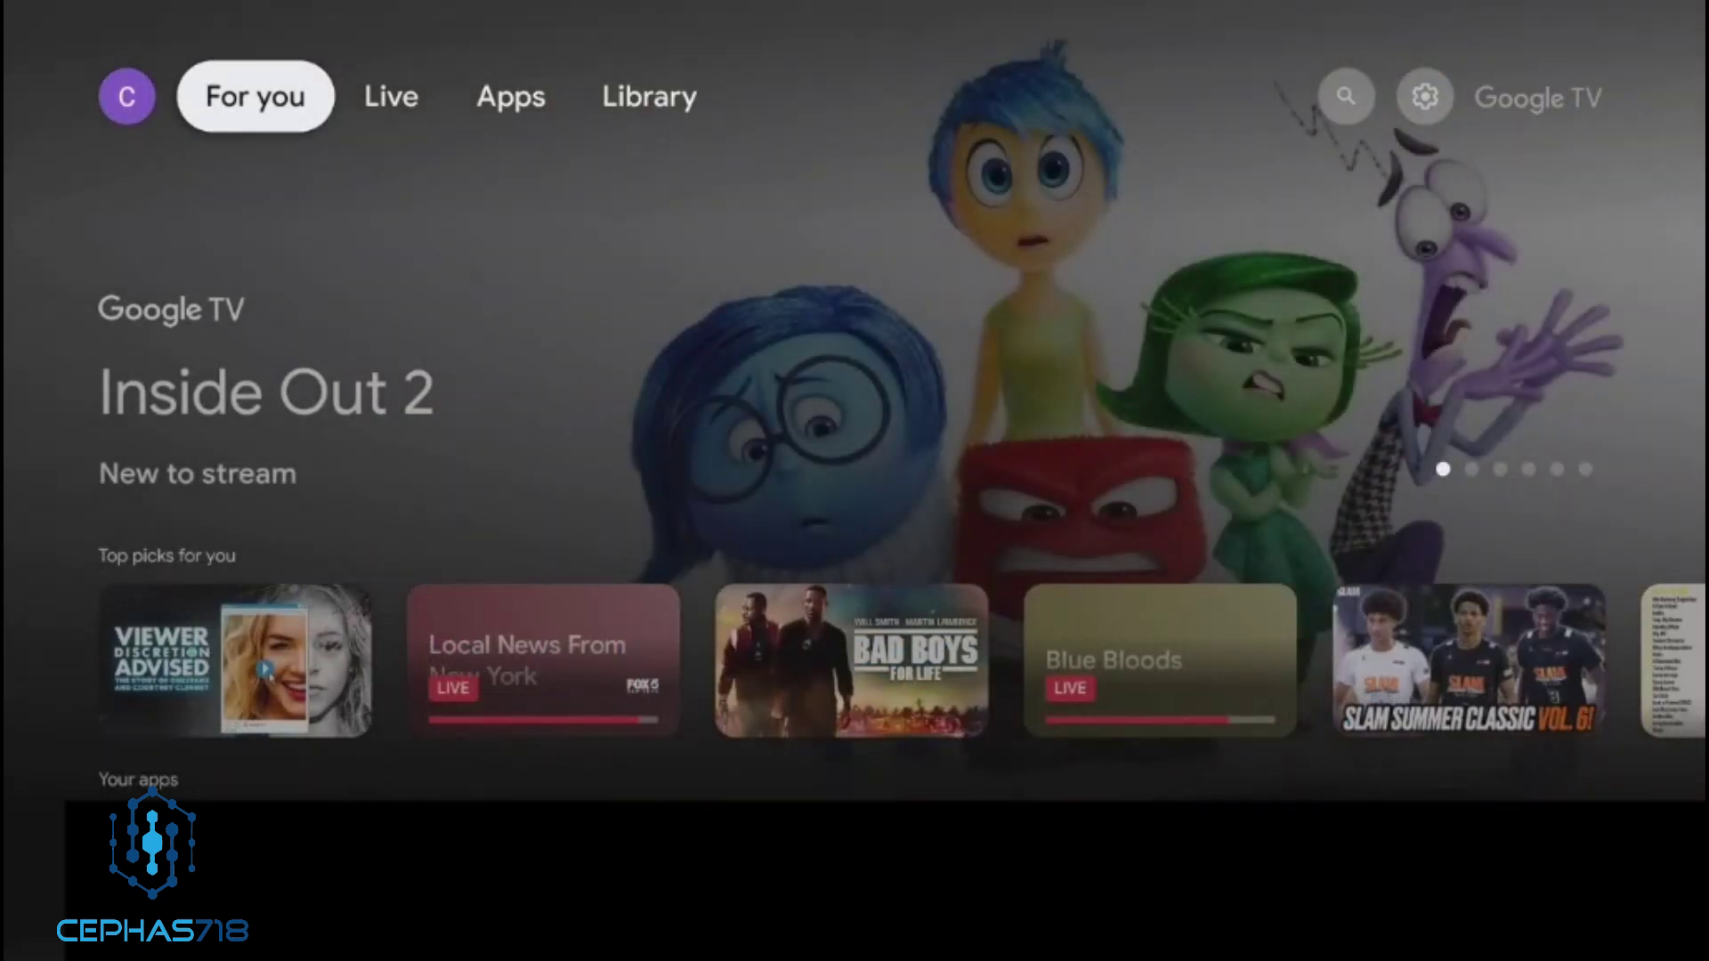
# - Open the Play Store from the Google TV Apps page and start a search
pyautogui.press('Right')
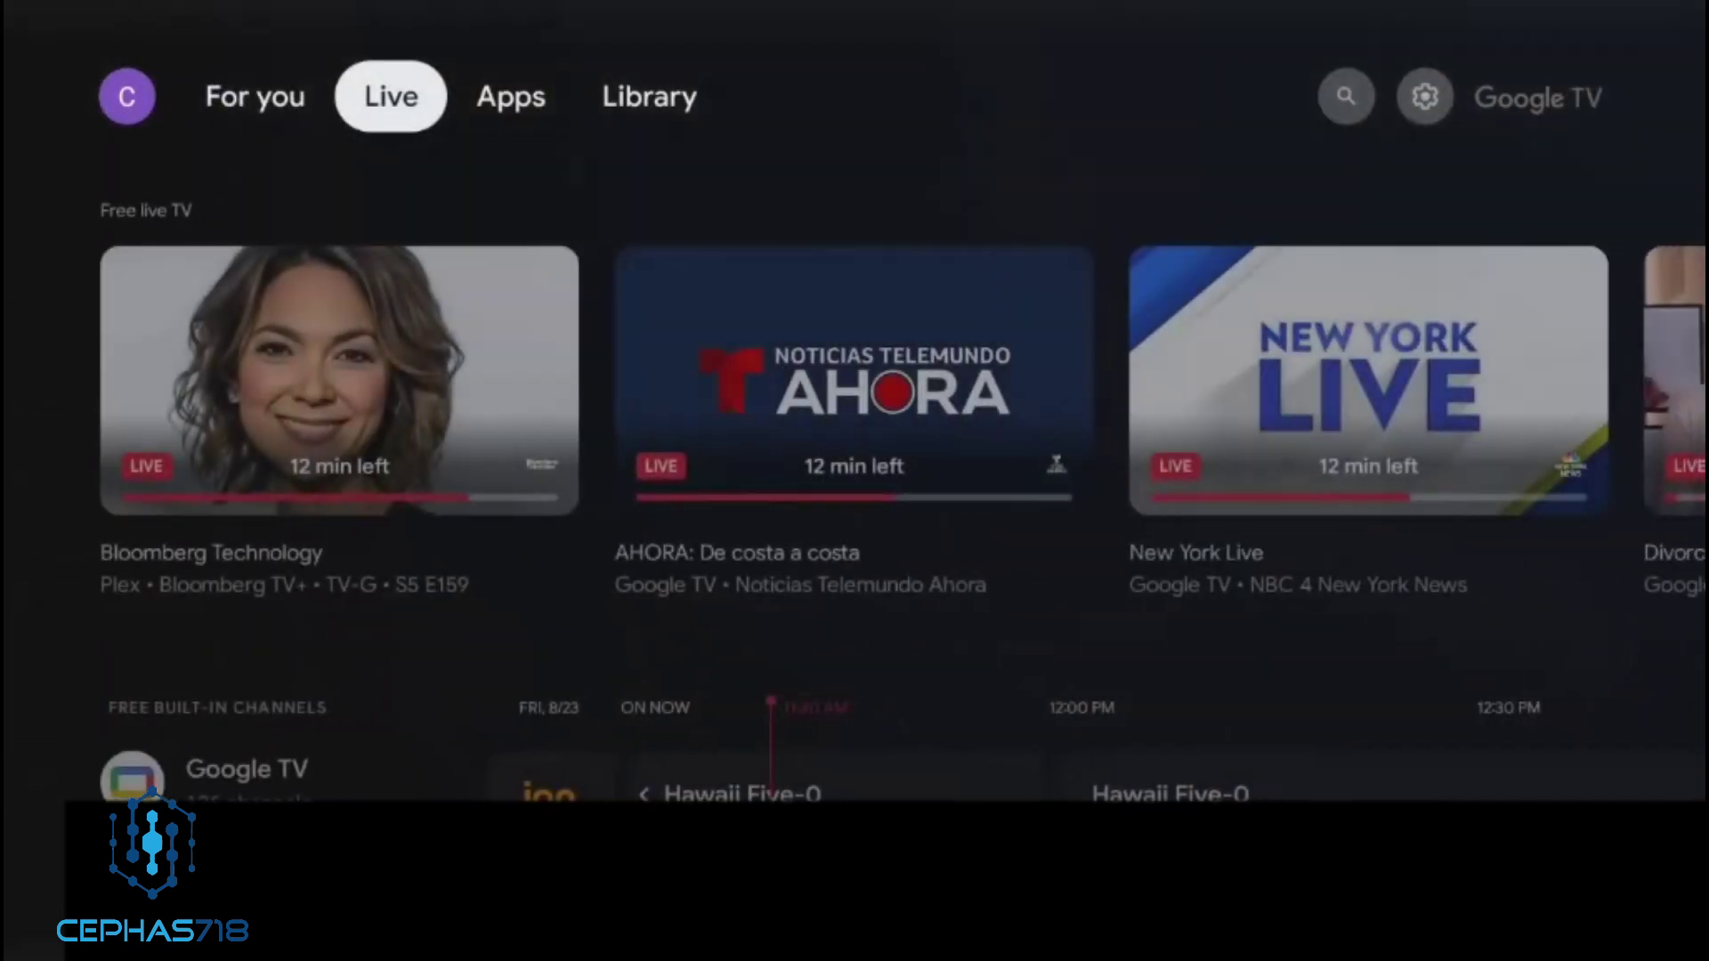
pyautogui.press('Right')
pyautogui.press('Down')
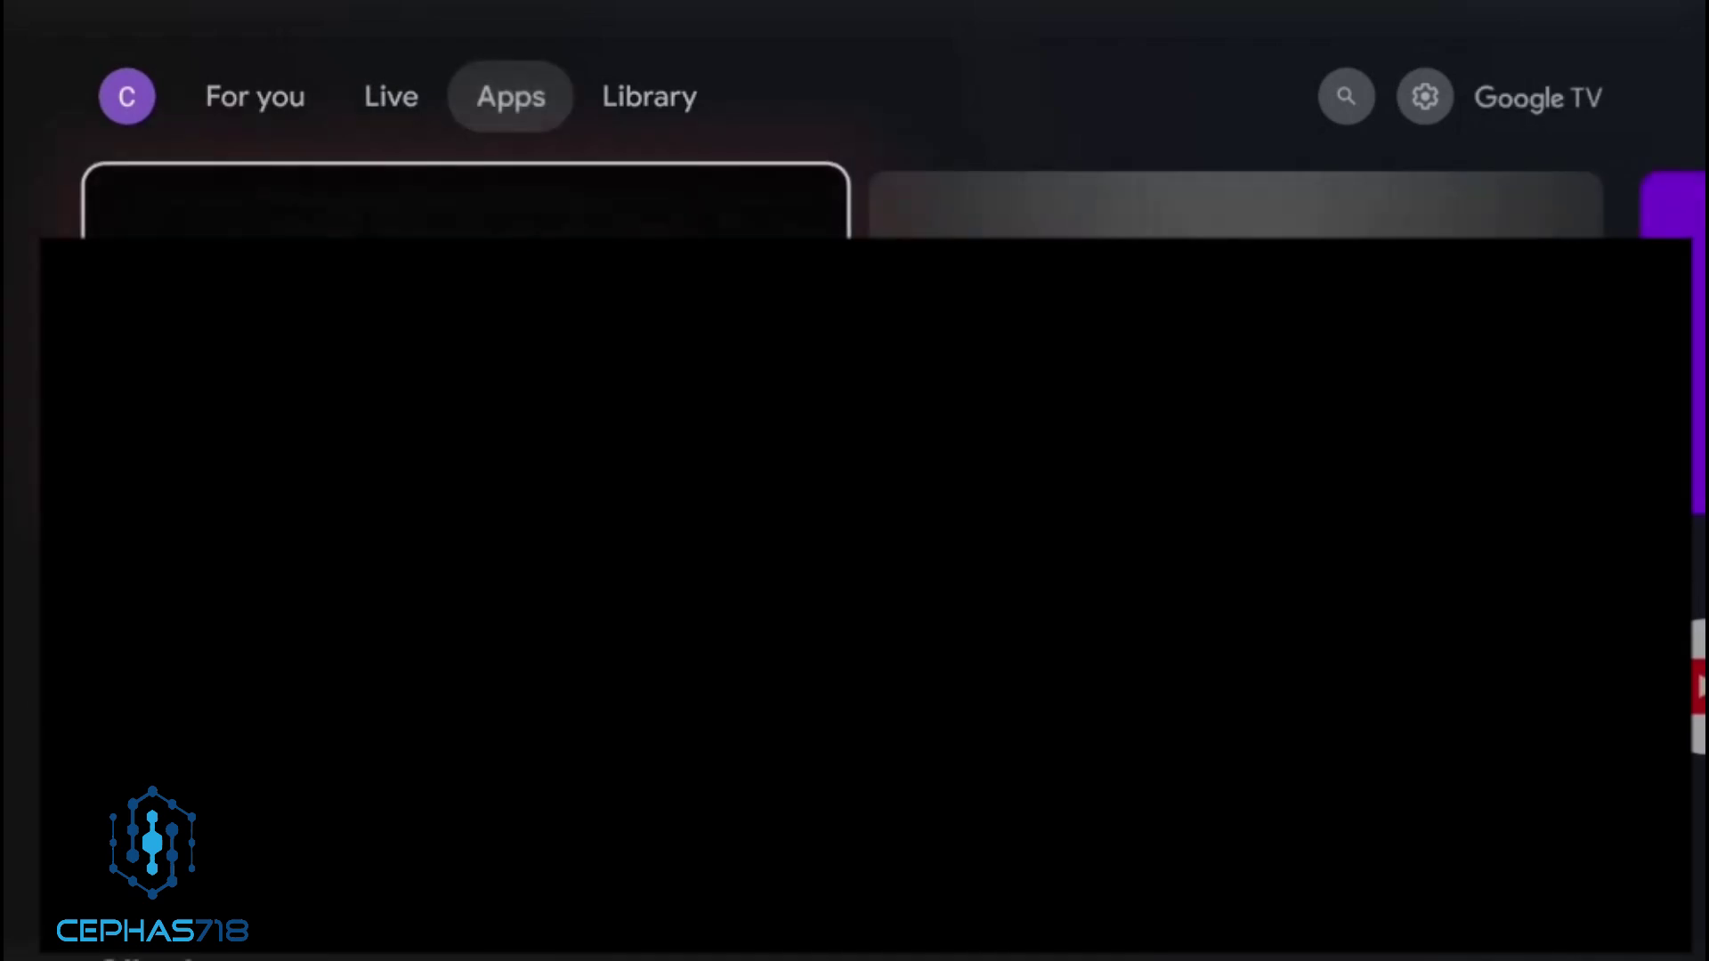
pyautogui.press('Down')
pyautogui.press('Return')
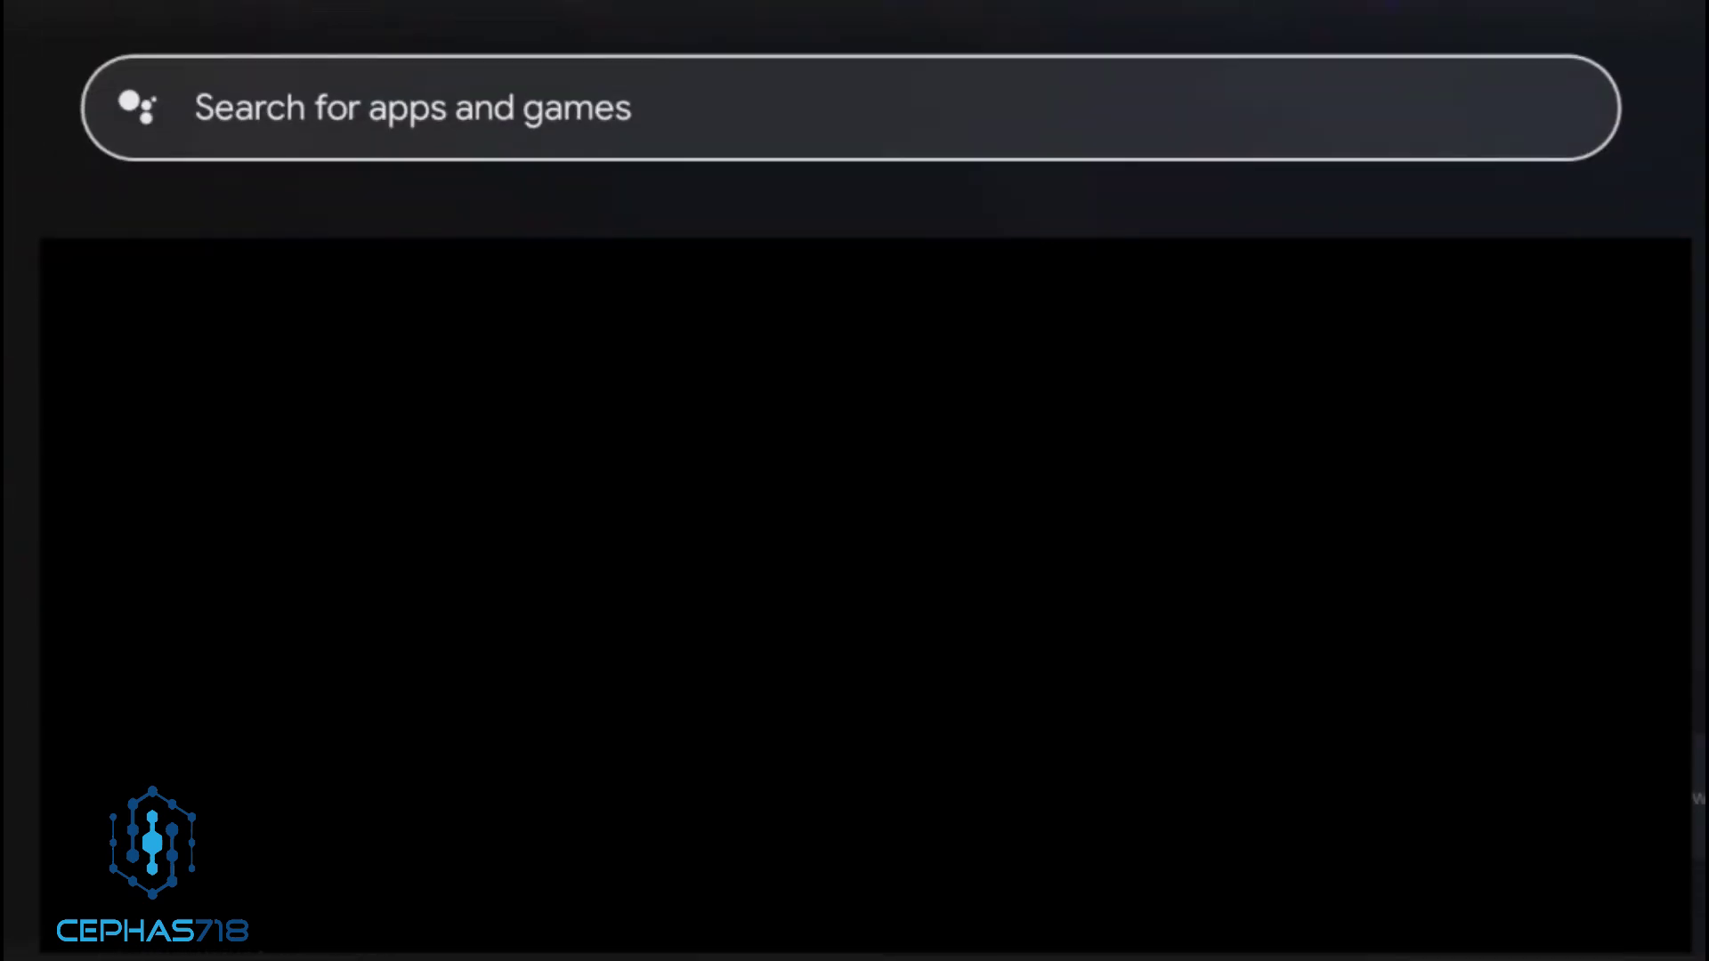
pyautogui.press('Return')
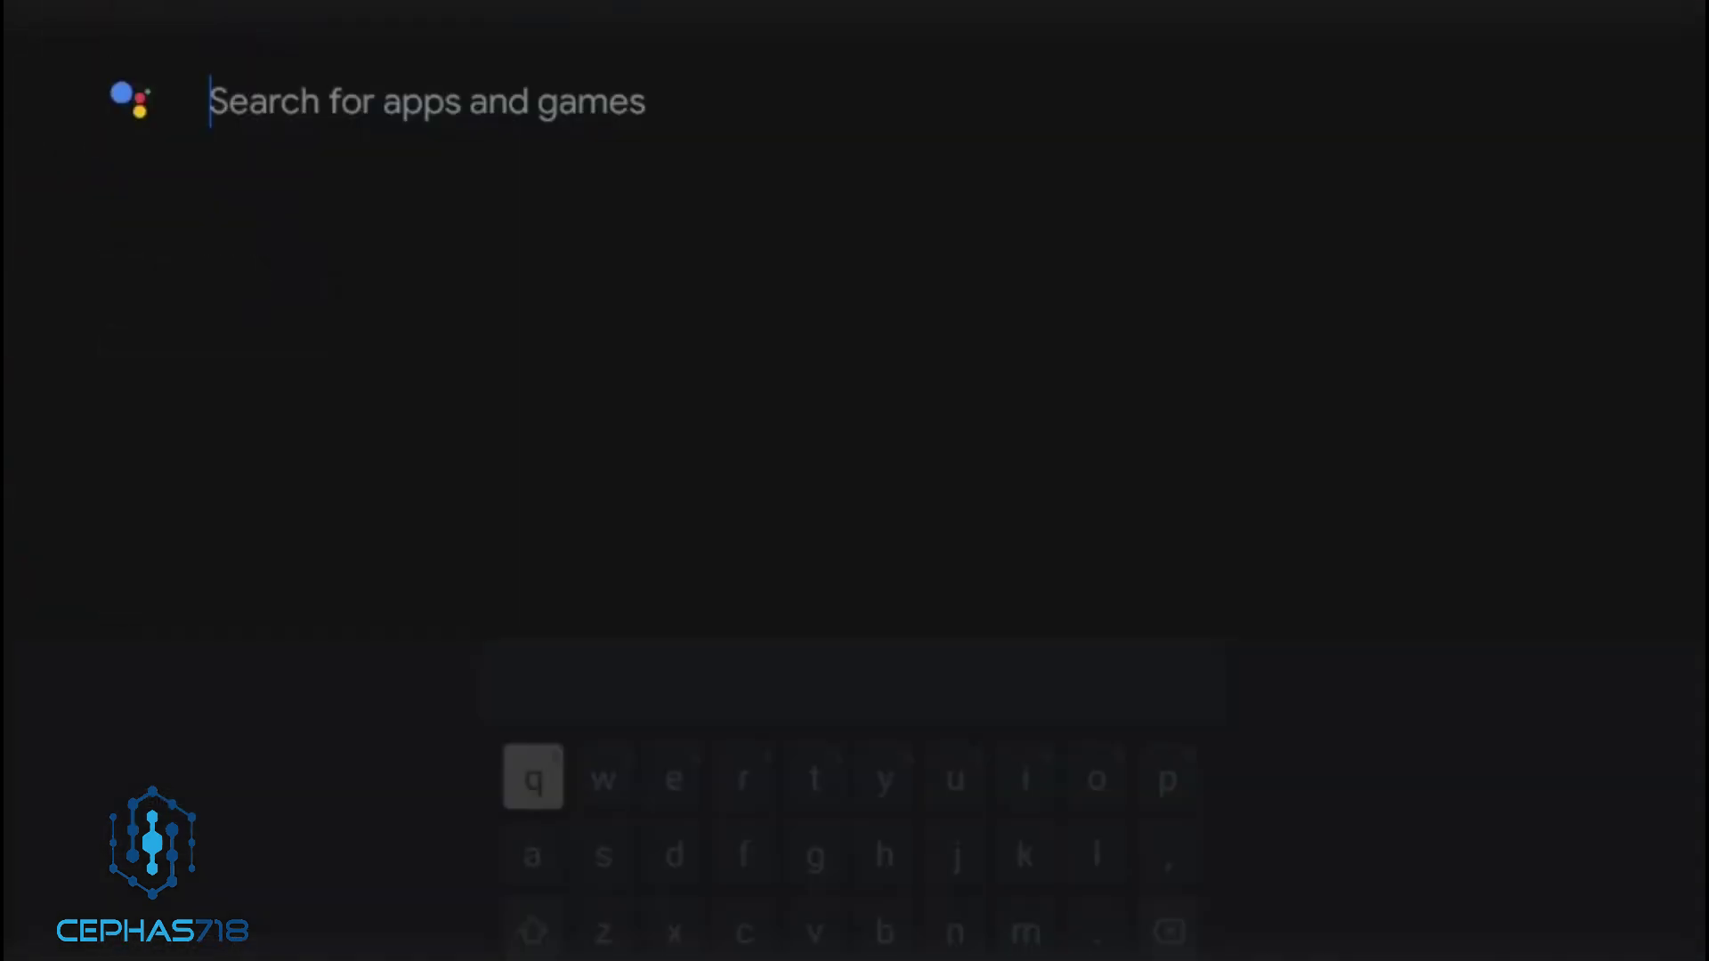
# - Search for 'projec' so Projectivy Launcher leads the Apps results
pyautogui.press('Down')
pyautogui.press('Right')
pyautogui.press('Right')
pyautogui.press('Right')
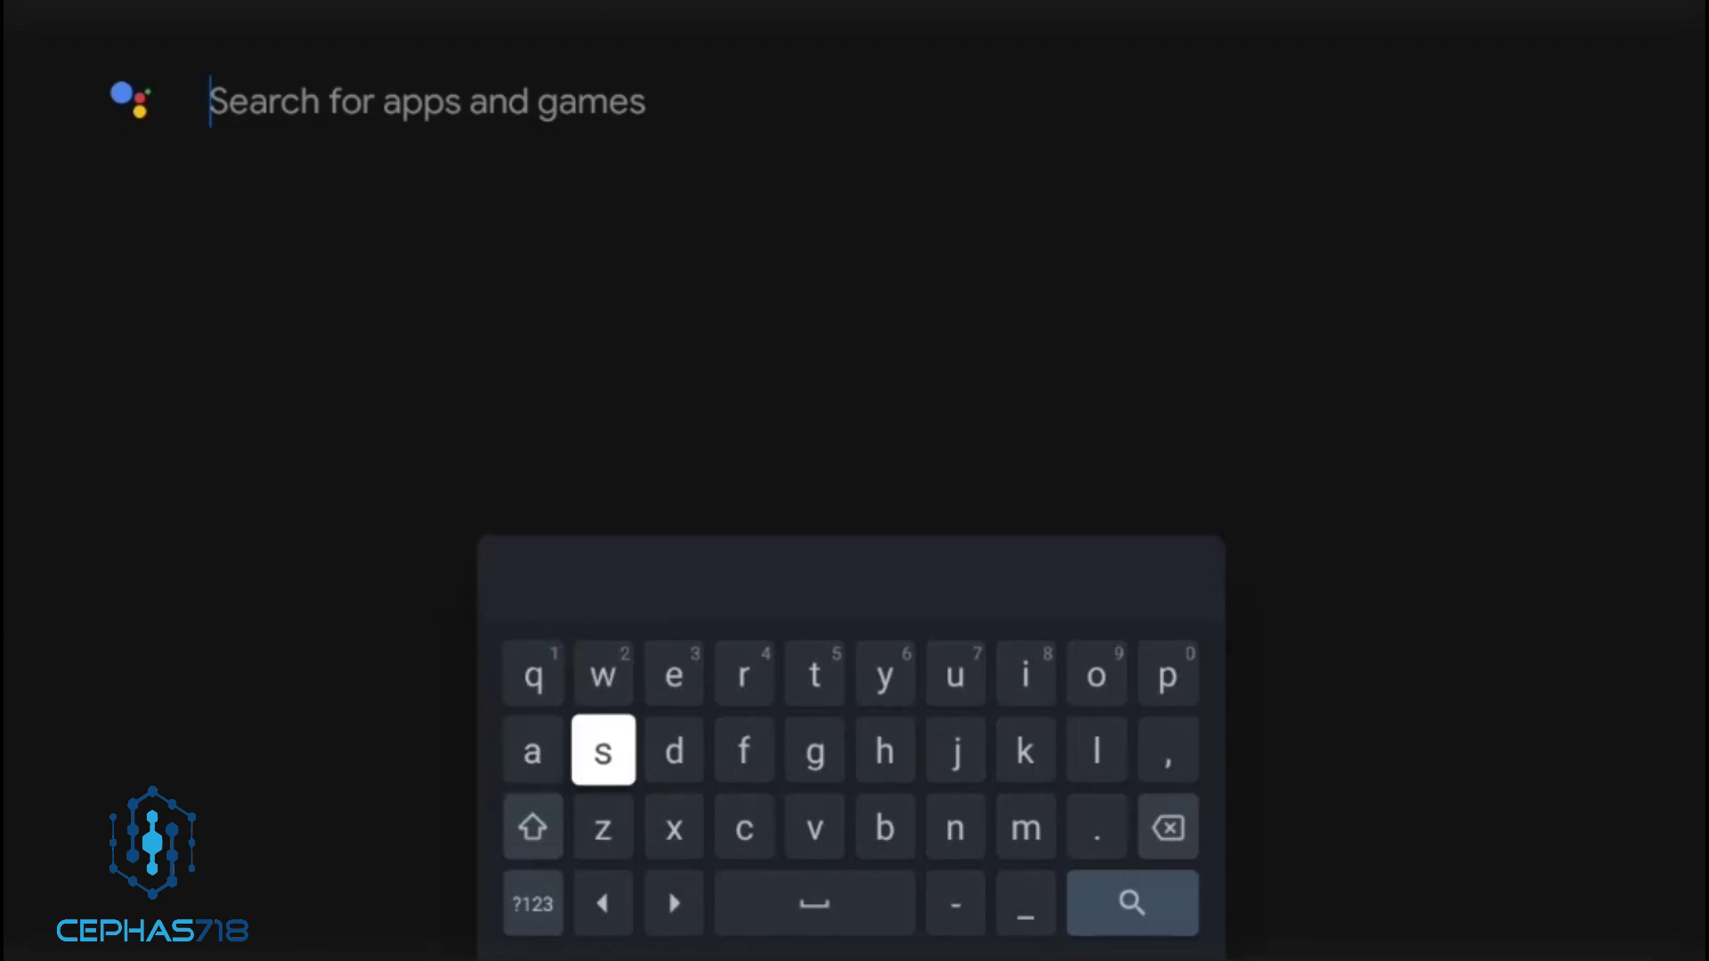
pyautogui.press('Right')
pyautogui.press('Right')
pyautogui.press('Right')
pyautogui.press('Right')
pyautogui.press('Up')
pyautogui.press('Right')
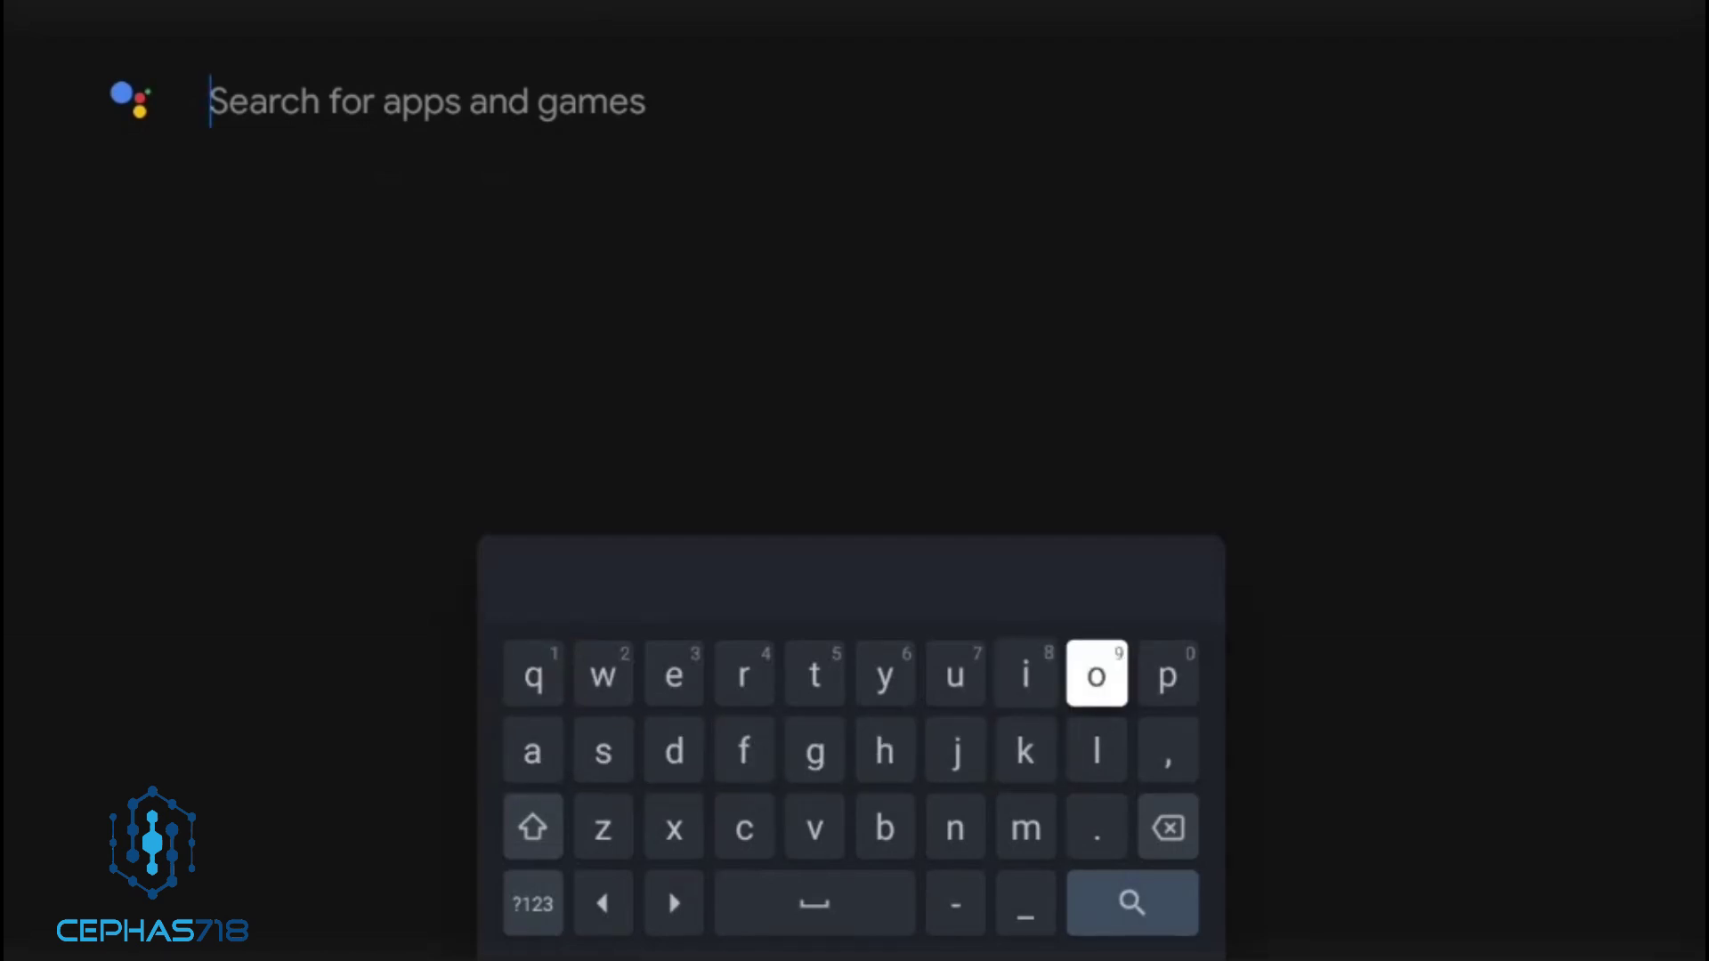
pyautogui.press('Right')
pyautogui.press('Return')
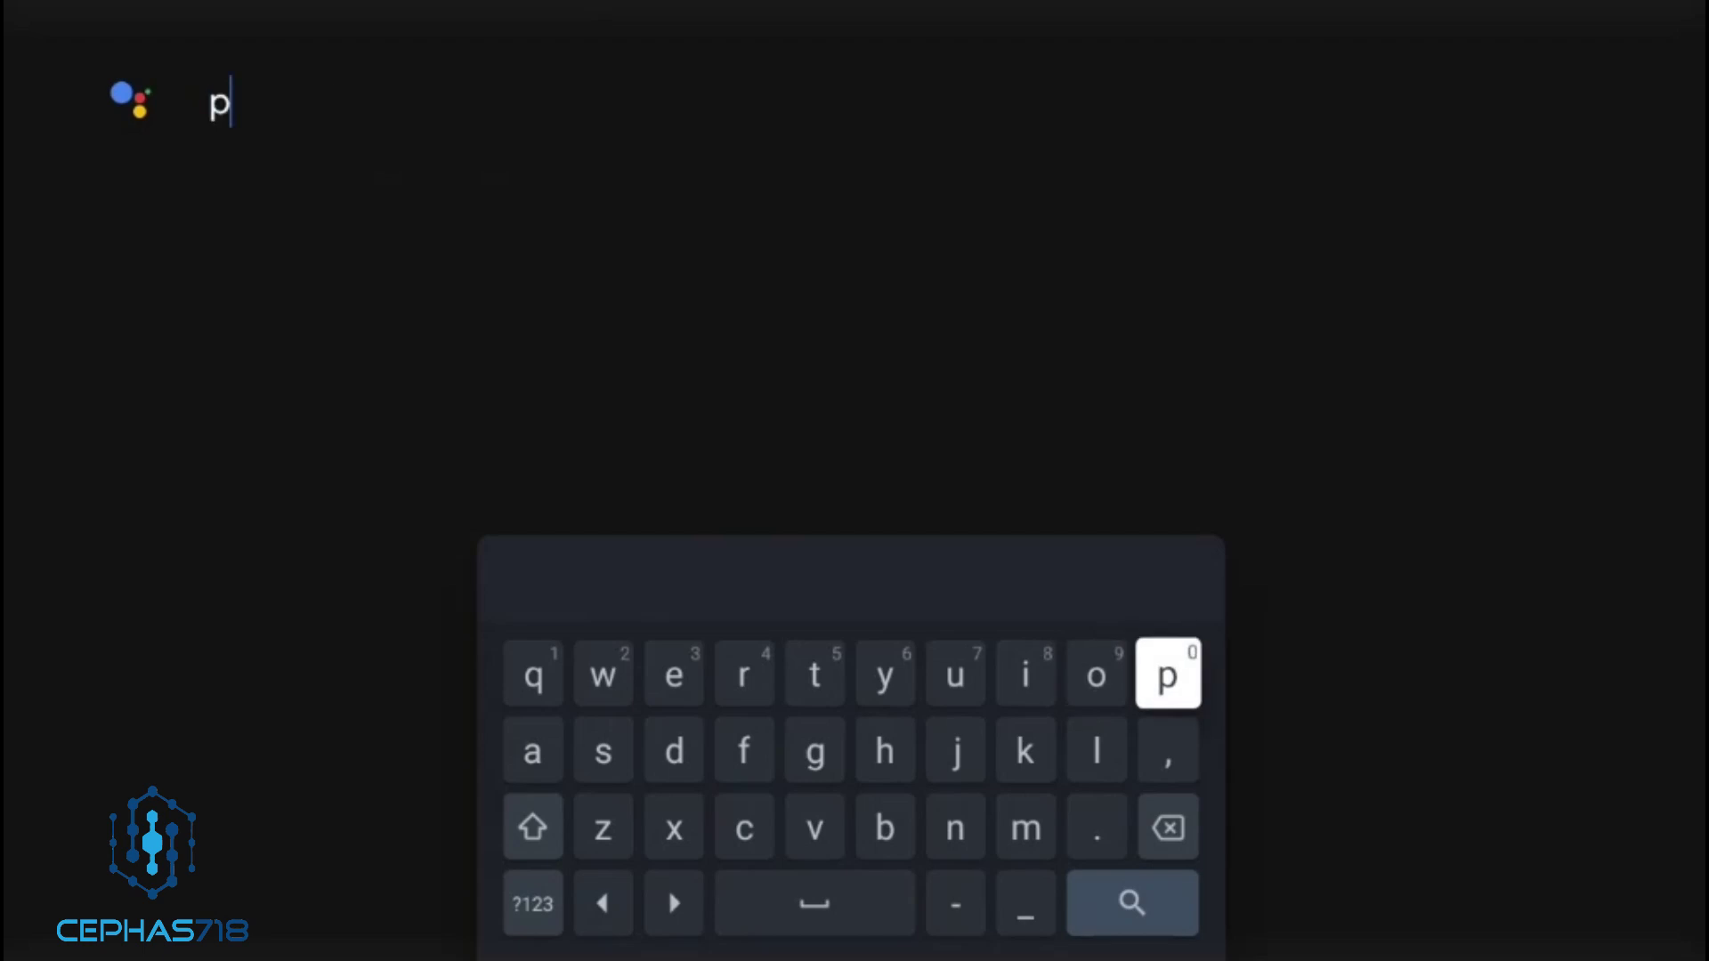
pyautogui.press('Left')
pyautogui.press('Left')
pyautogui.press('Left')
pyautogui.press('Left')
pyautogui.press('Left')
pyautogui.press('Left')
pyautogui.press('Return')
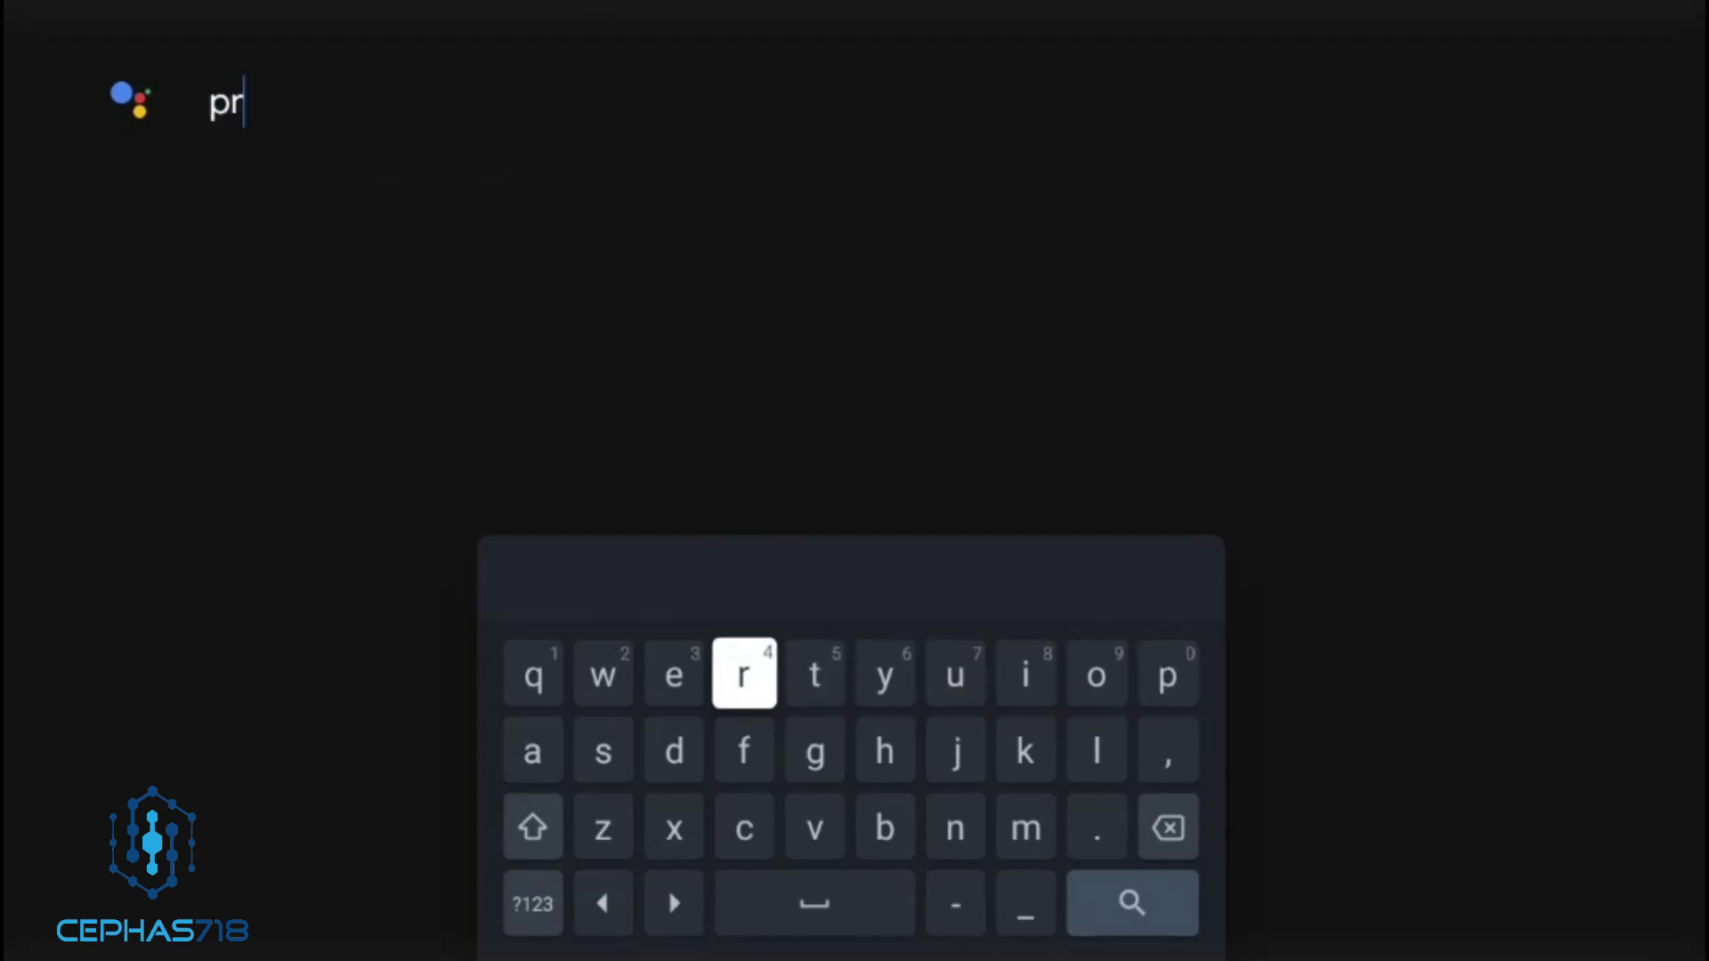
pyautogui.press('Right')
pyautogui.press('Right')
pyautogui.press('Right')
pyautogui.press('Right')
pyautogui.press('Right')
pyautogui.press('Return')
pyautogui.press('Down')
pyautogui.press('Left')
pyautogui.press('Left')
pyautogui.press('Return')
pyautogui.press('Left')
pyautogui.press('Left')
pyautogui.press('Left')
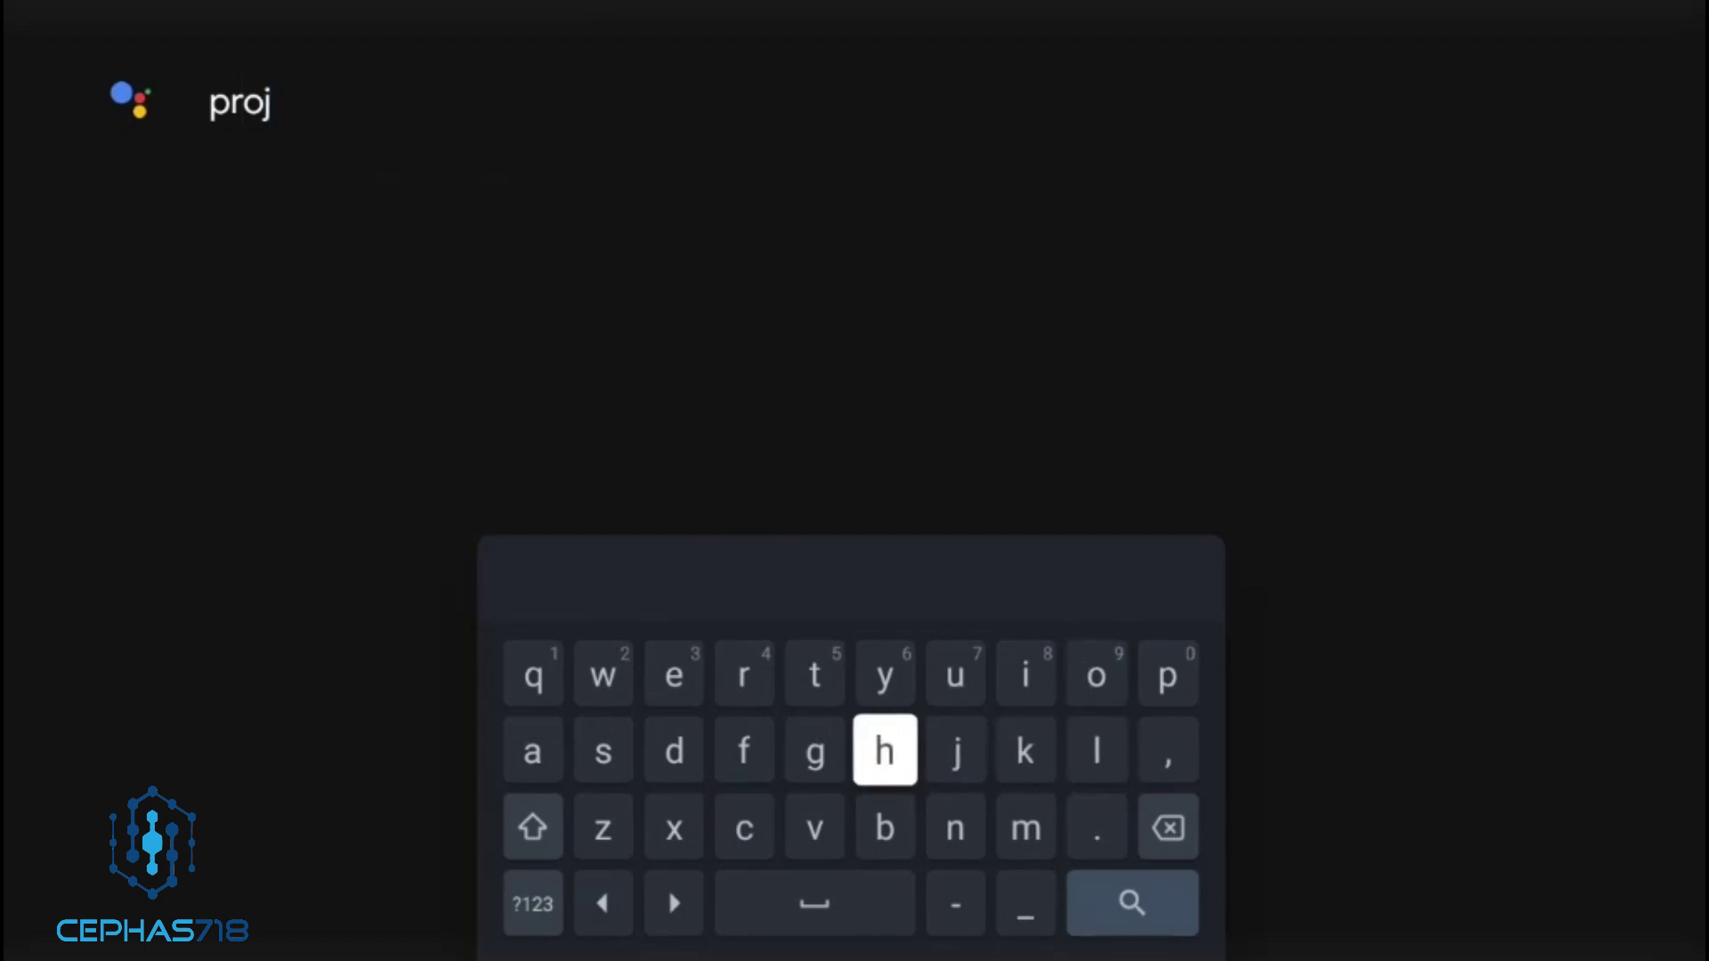
pyautogui.press('Up')
pyautogui.press('Left')
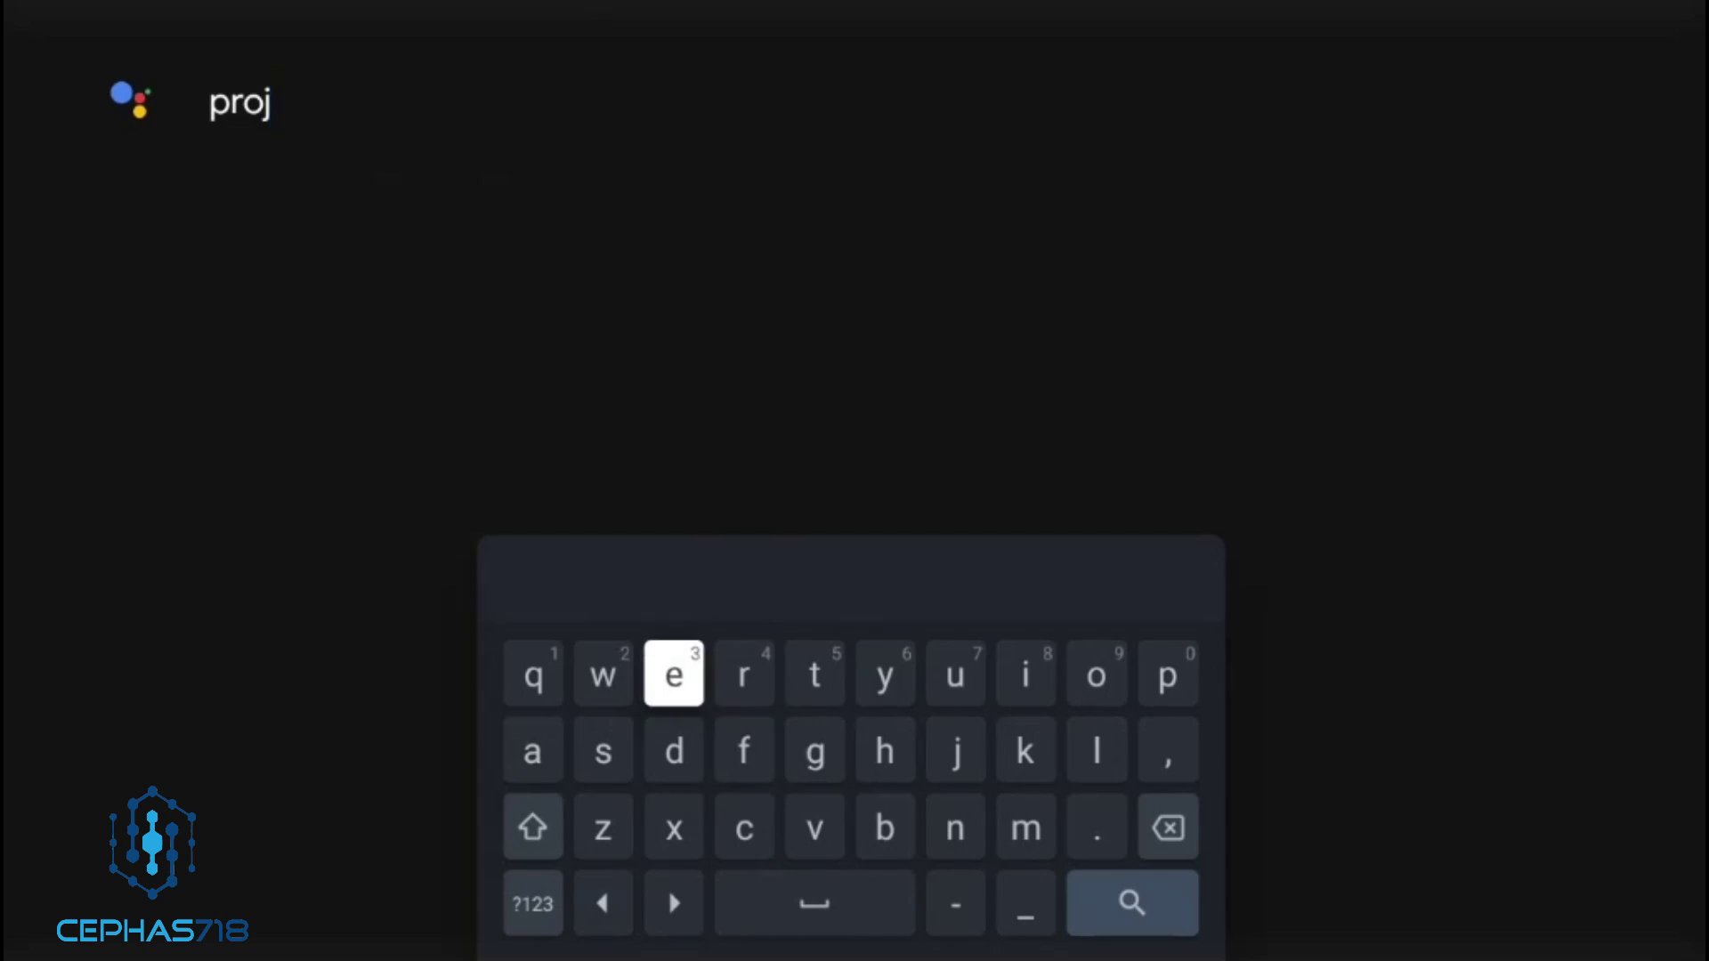
pyautogui.press('Return')
pyautogui.press('Down')
pyautogui.press('Down')
pyautogui.press('Right')
pyautogui.press('Return')
pyautogui.press('Down')
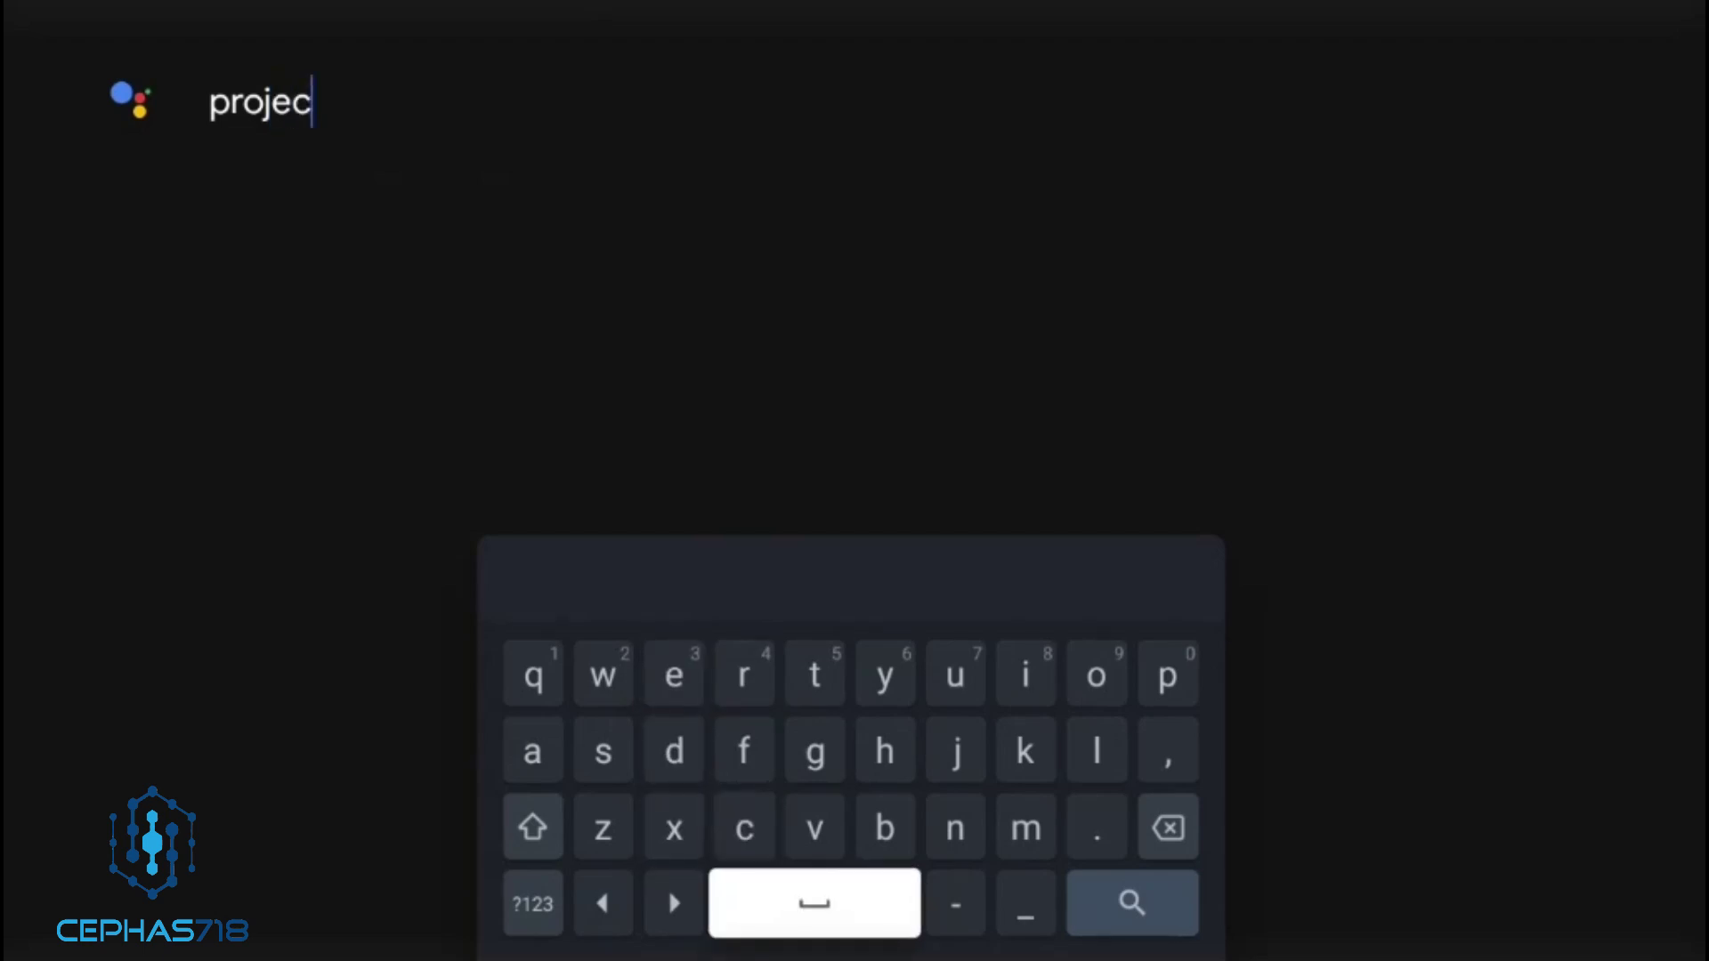
pyautogui.press('Right')
pyautogui.press('Right')
pyautogui.press('Right')
pyautogui.press('Return')
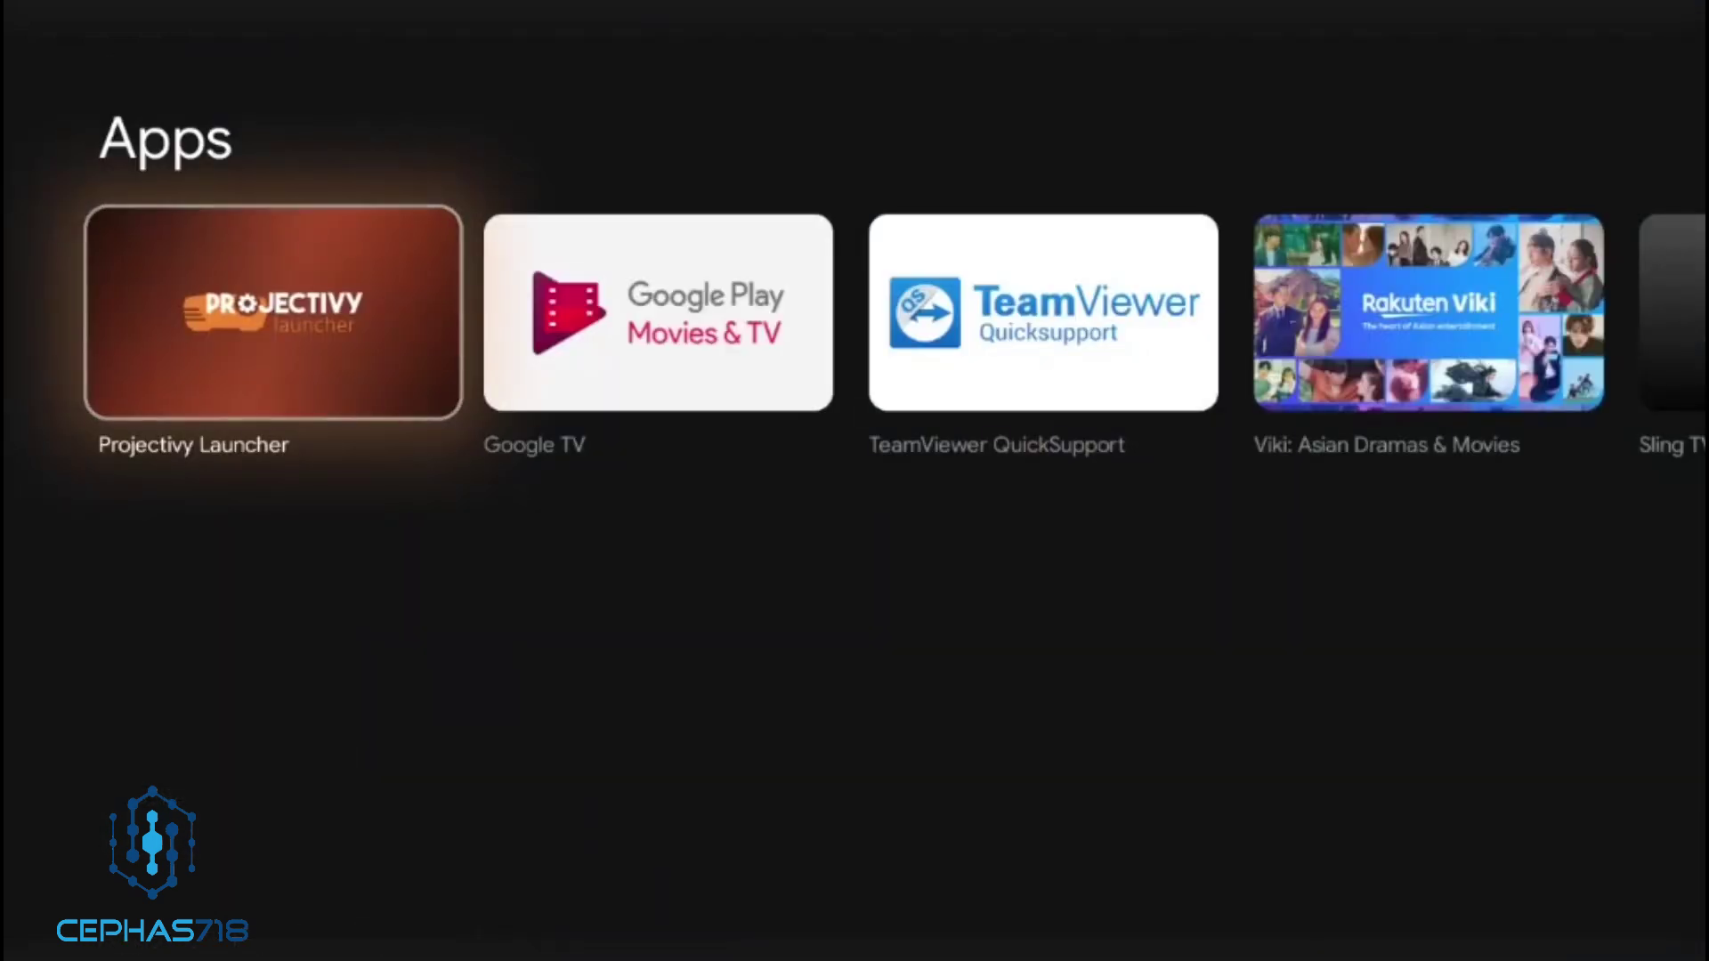
# - Launch Projectivy Launcher from its store page and move down to the Settings and Display rows
pyautogui.press('Return')
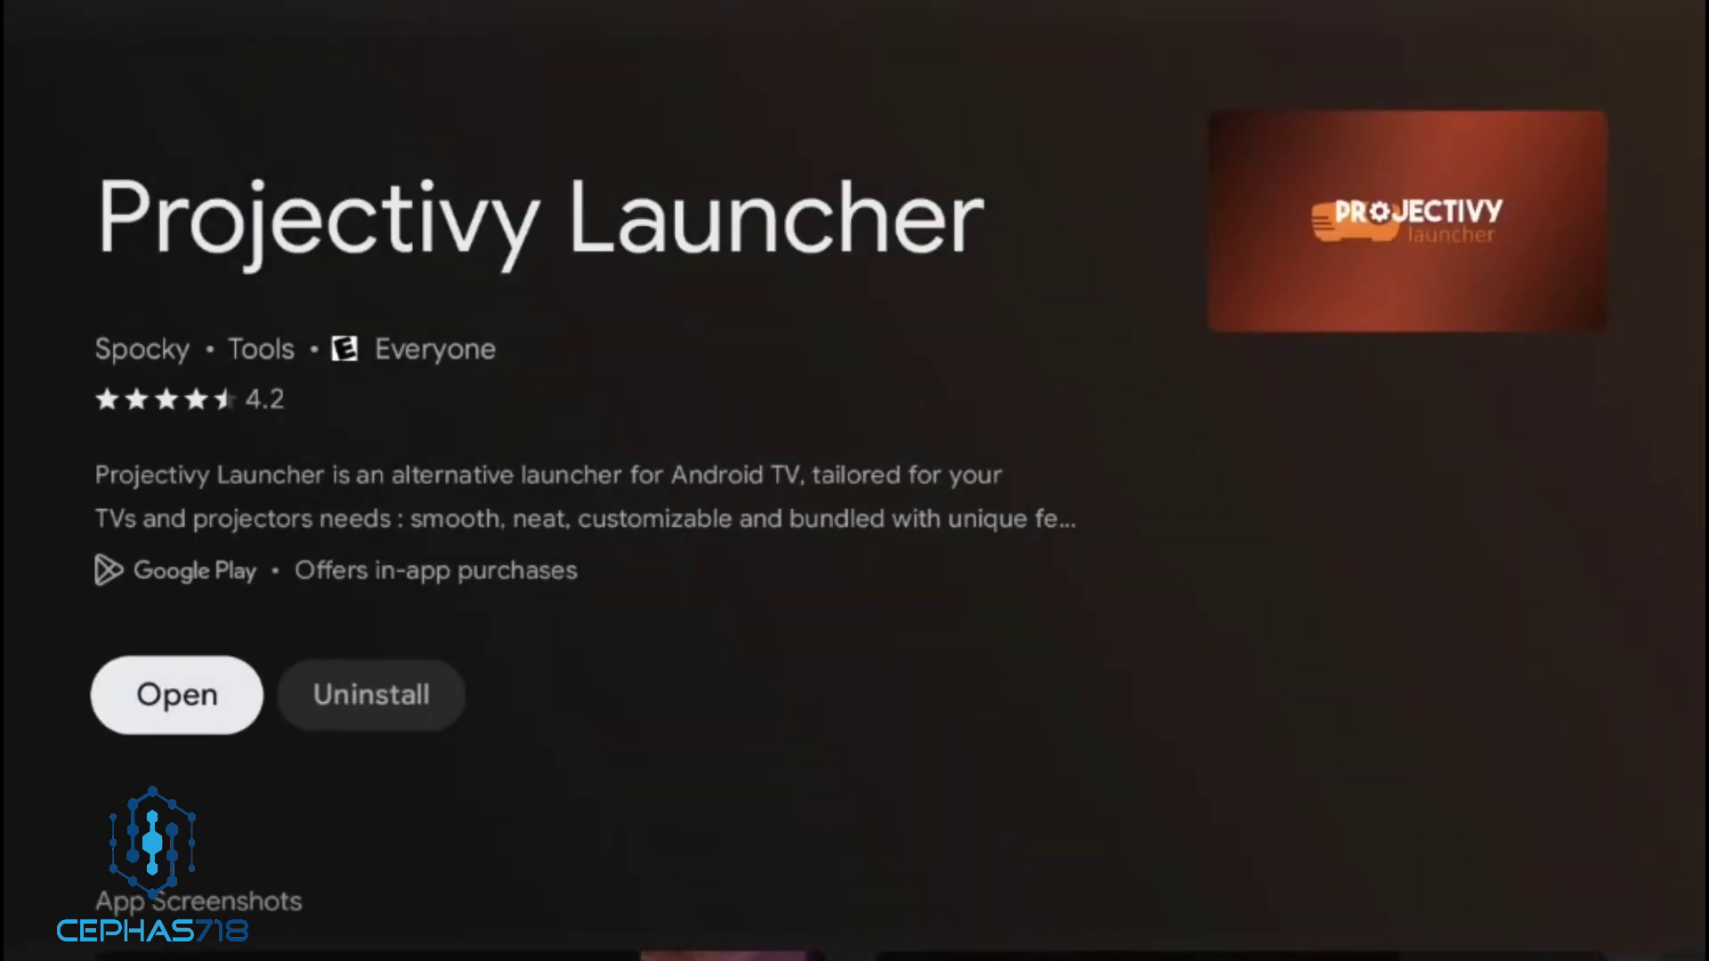
pyautogui.press('Return')
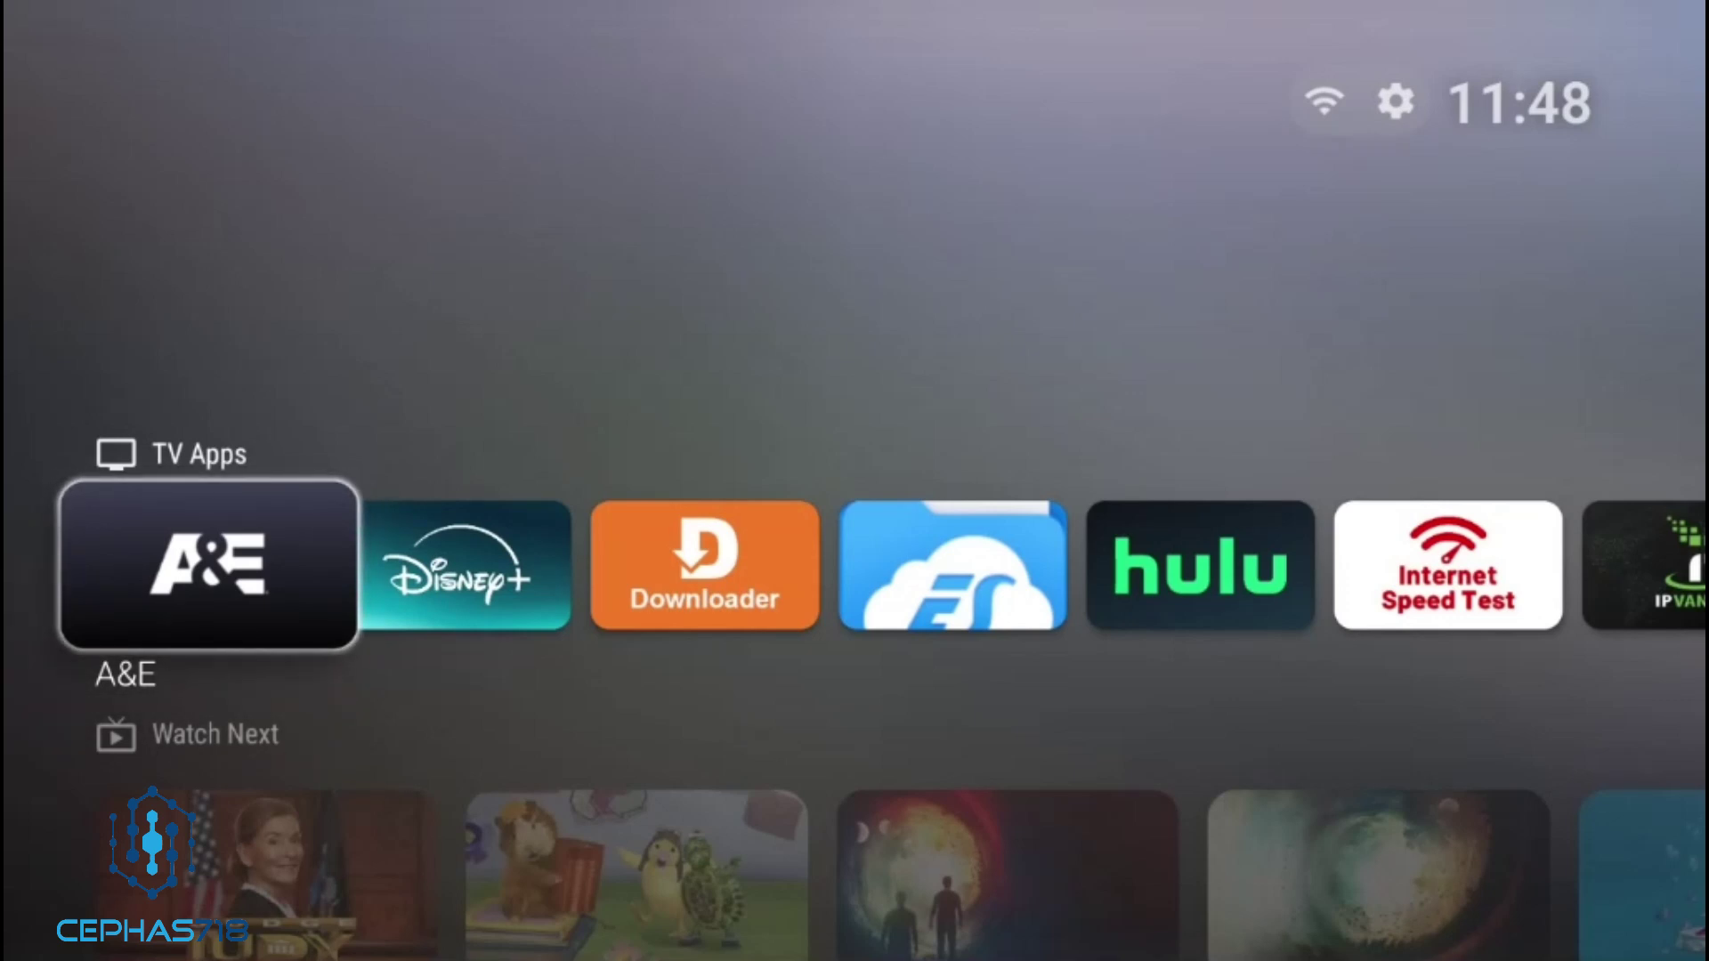
pyautogui.press('Down')
pyautogui.press('Down')
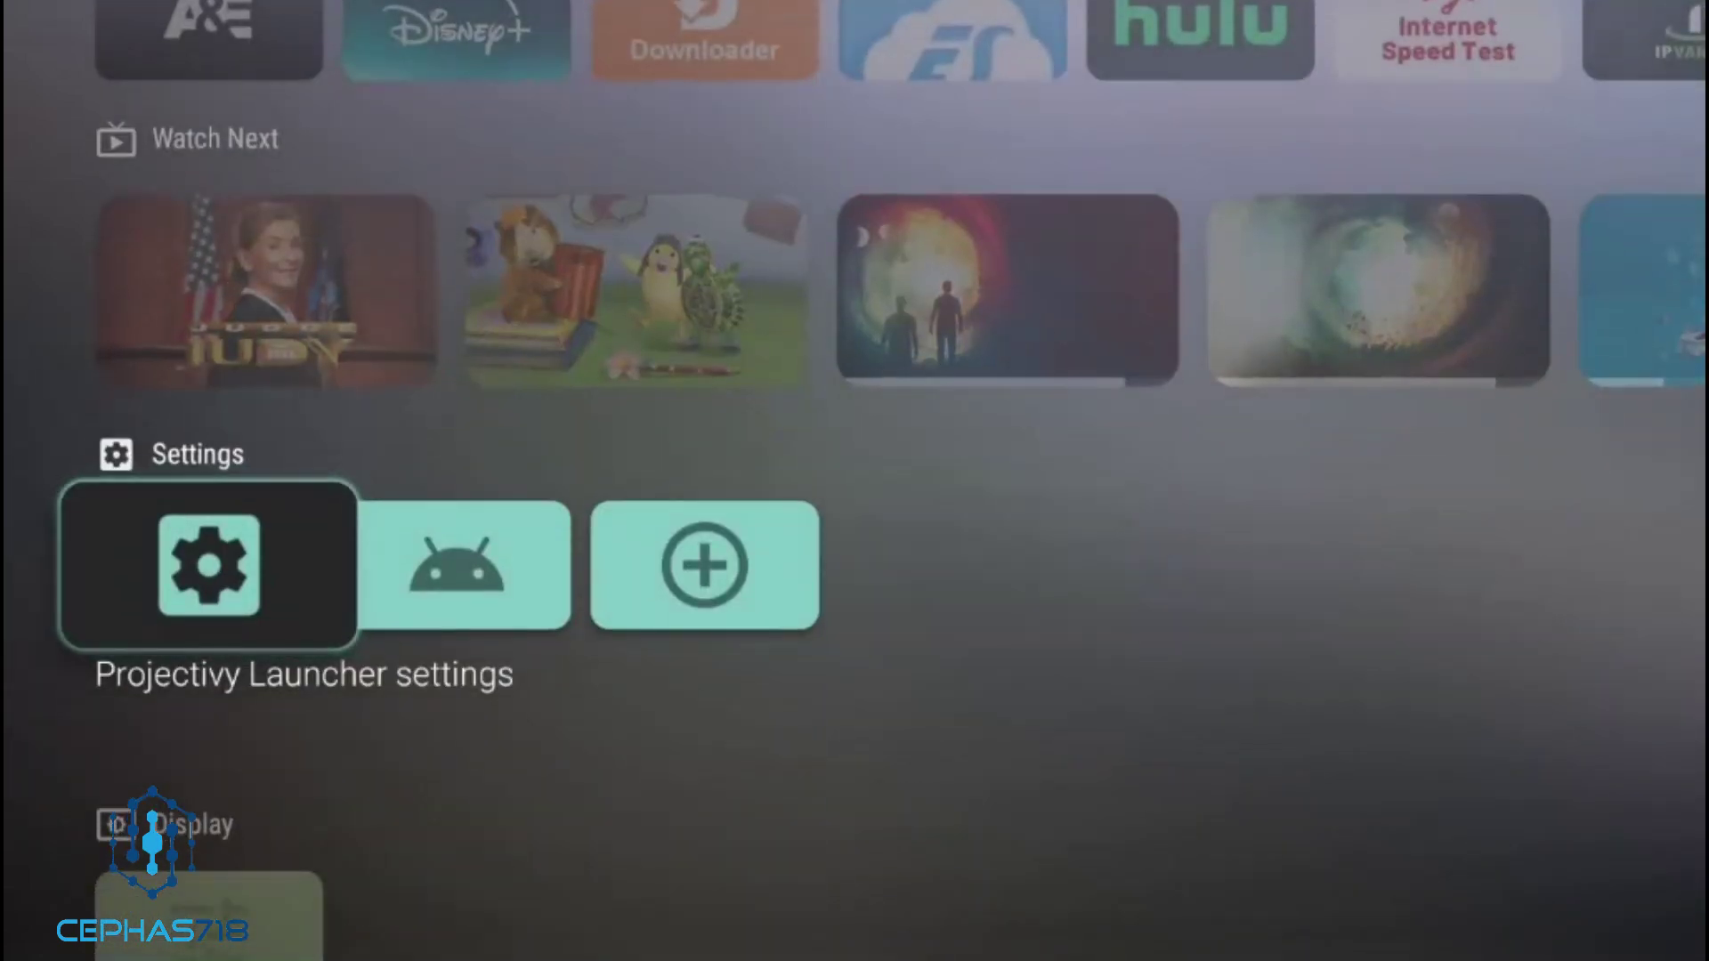
pyautogui.press('Down')
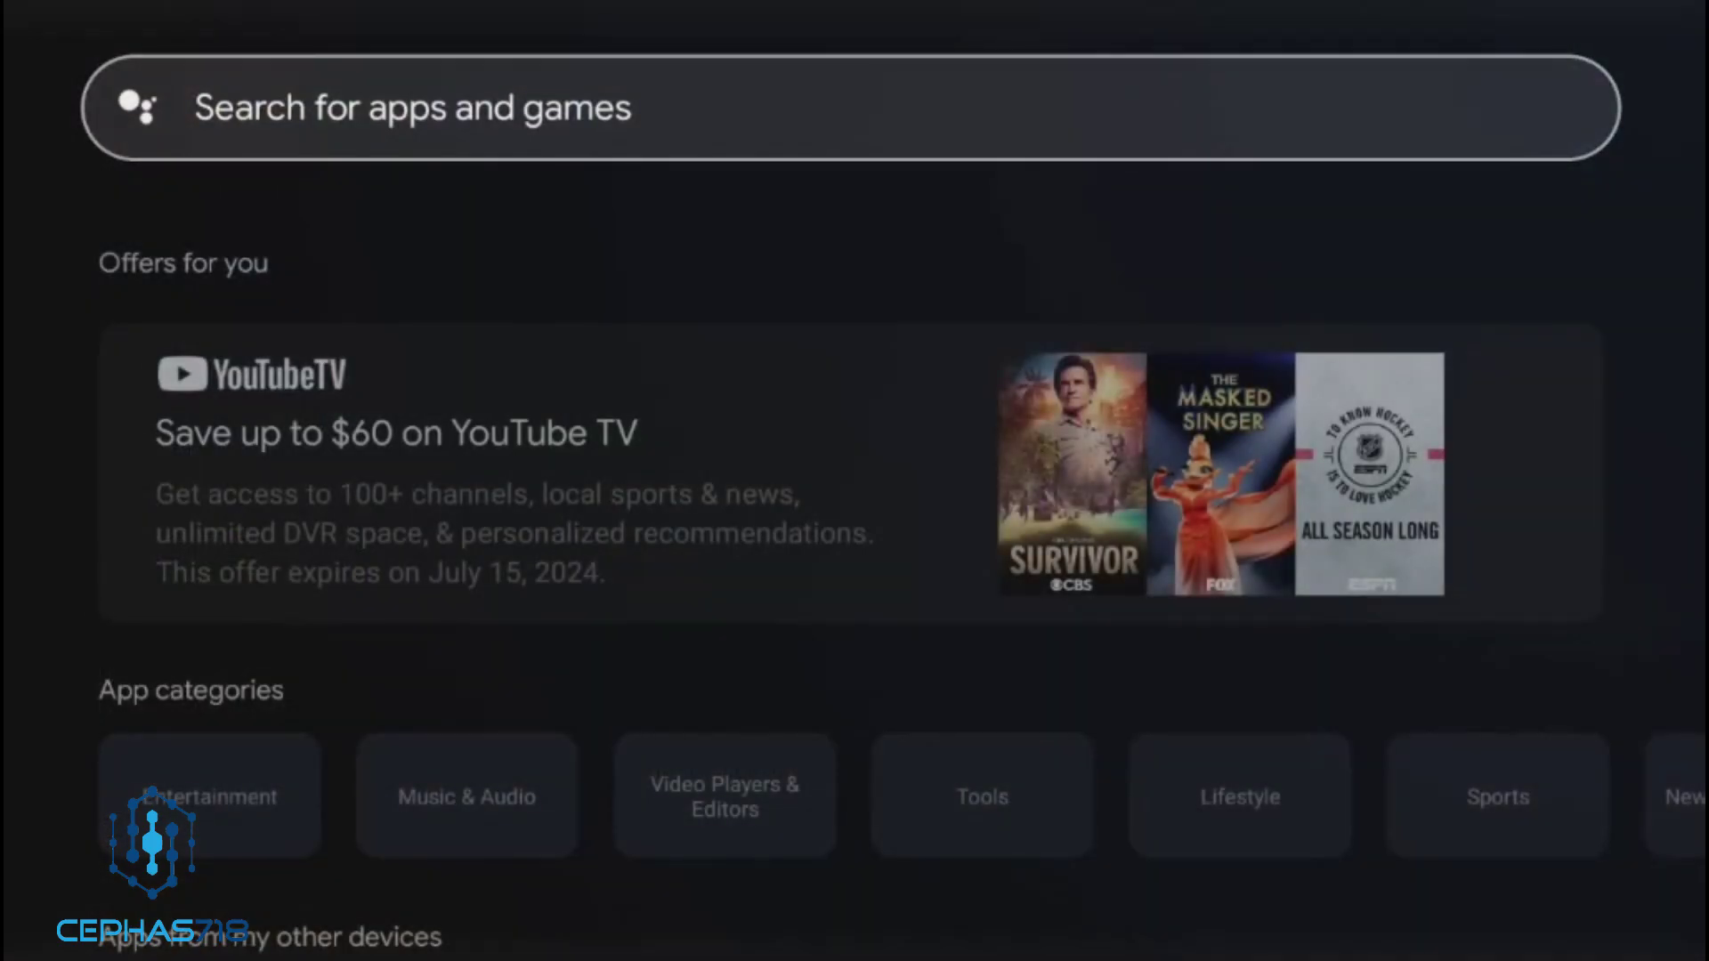
# - Exit the Play Store and open Accessibility from the Google TV quick settings
pyautogui.press('Escape')
pyautogui.press('Up')
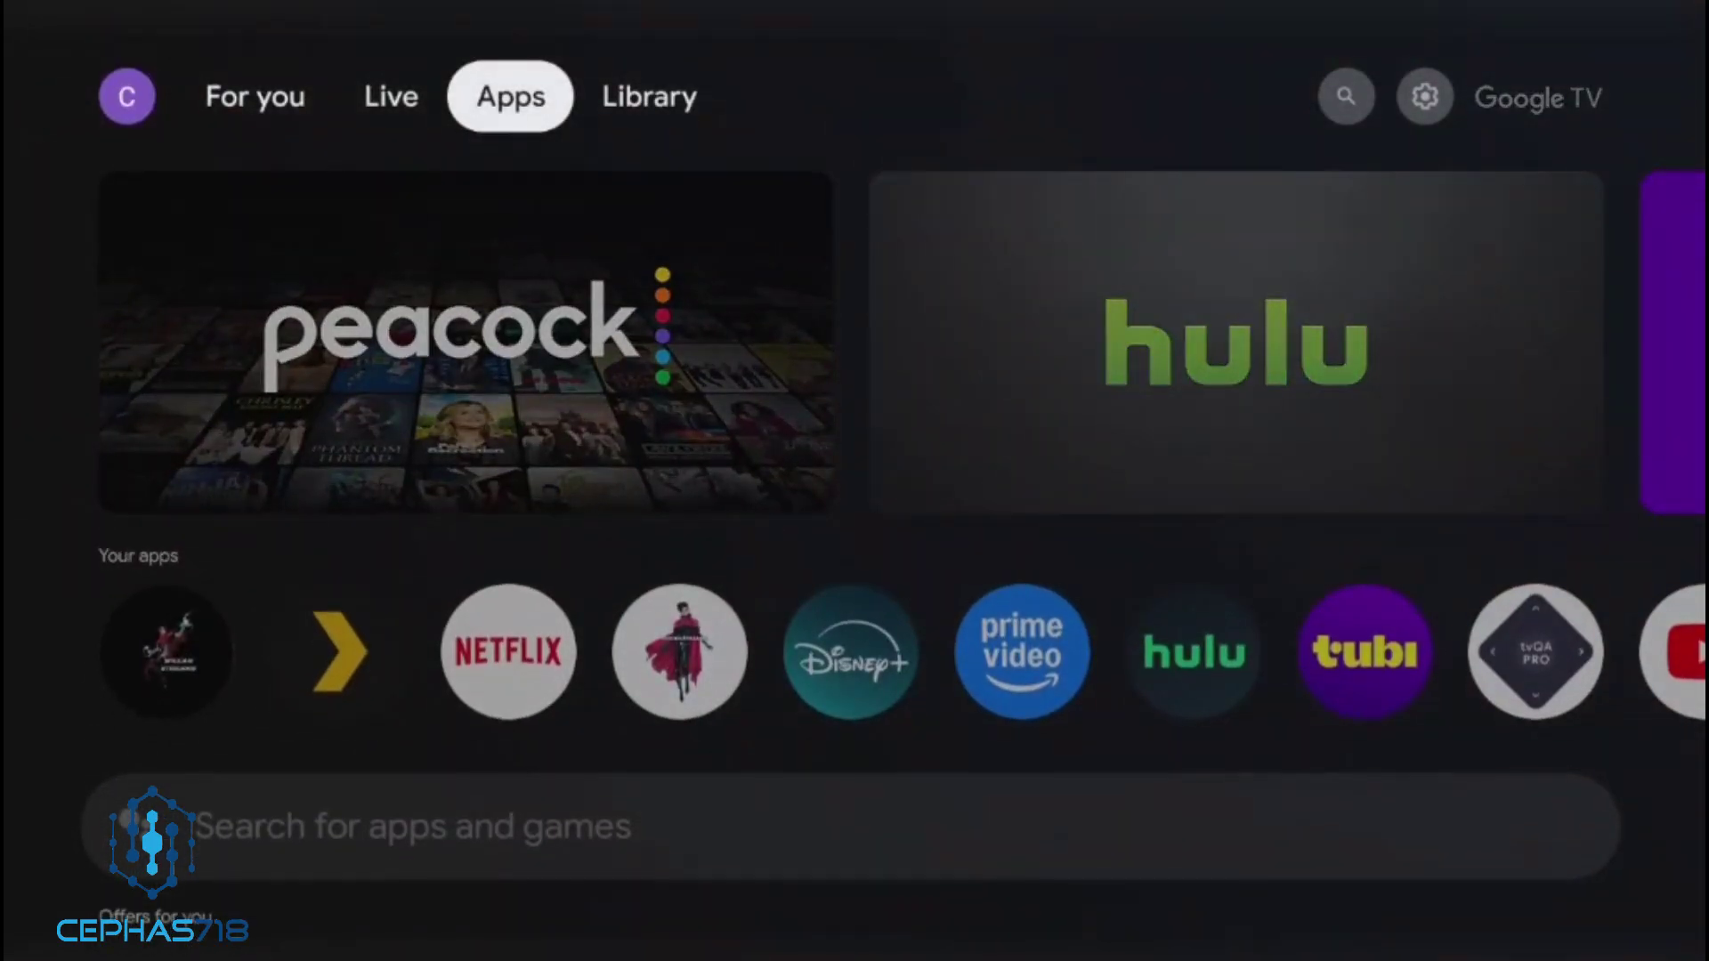
pyautogui.press('Right')
pyautogui.press('Right')
pyautogui.press('Right')
pyautogui.press('Return')
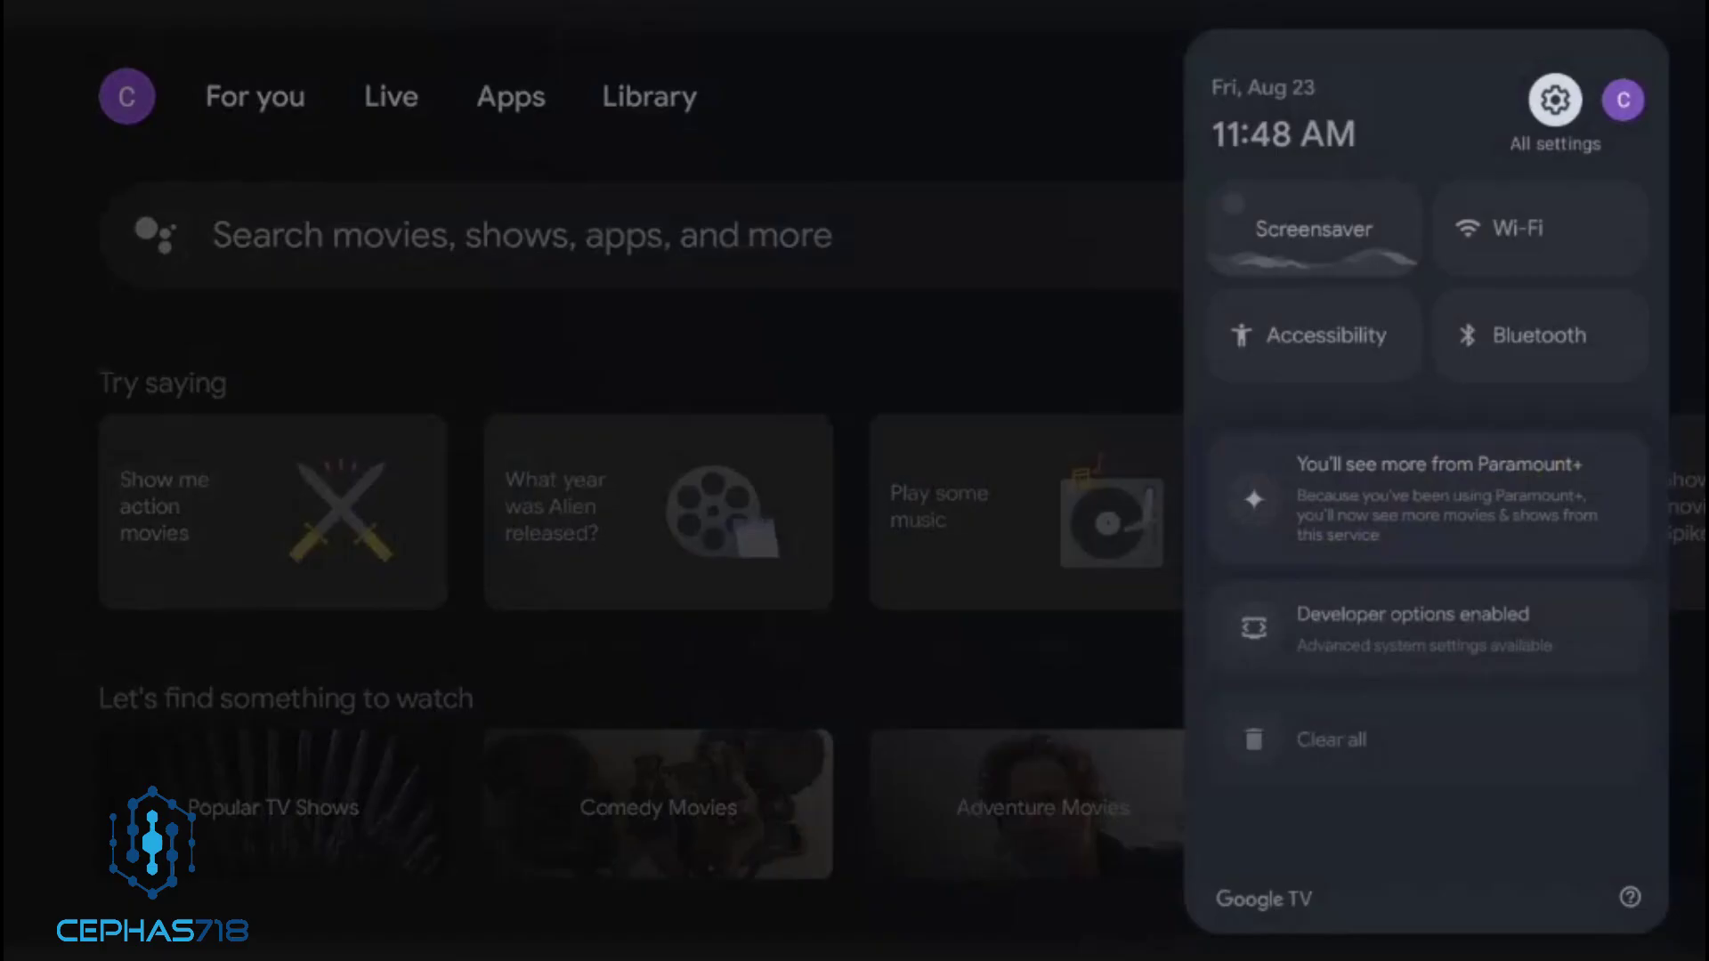
pyautogui.press('Down')
pyautogui.press('Down')
pyautogui.press('Left')
pyautogui.press('Return')
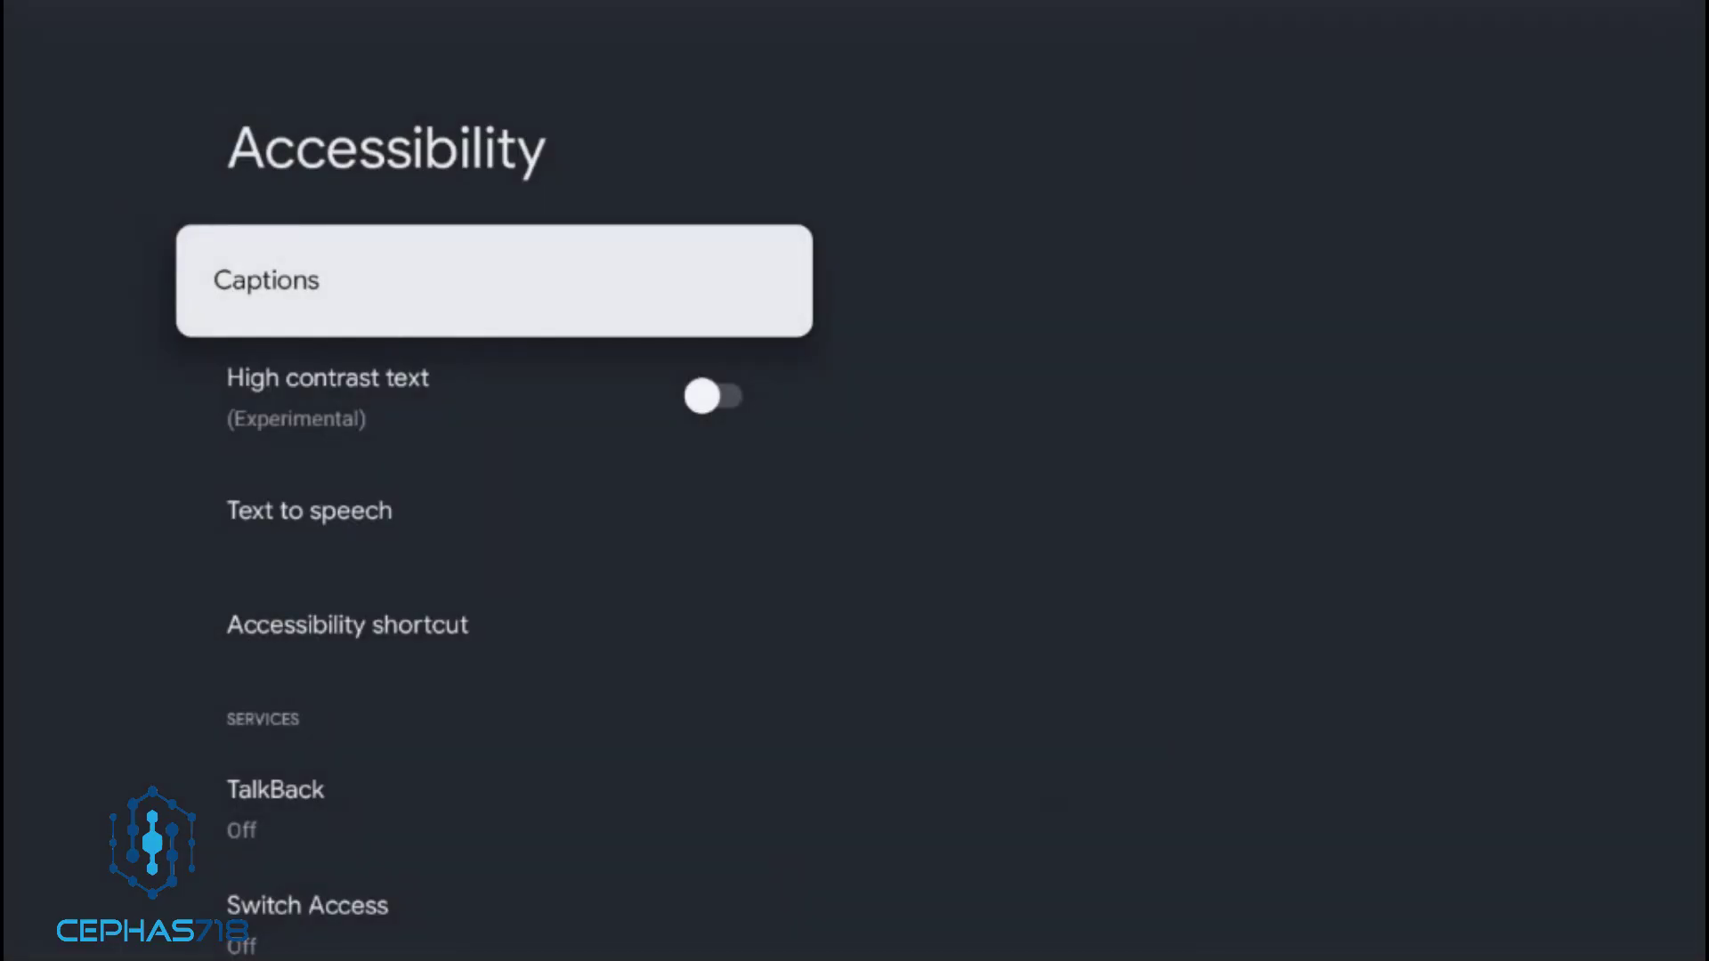
# - Check that the Projectivy Launcher accessibility service shows On, then go back
pyautogui.press('Down')
pyautogui.press('Down')
pyautogui.press('Down')
pyautogui.press('Down')
pyautogui.press('Down')
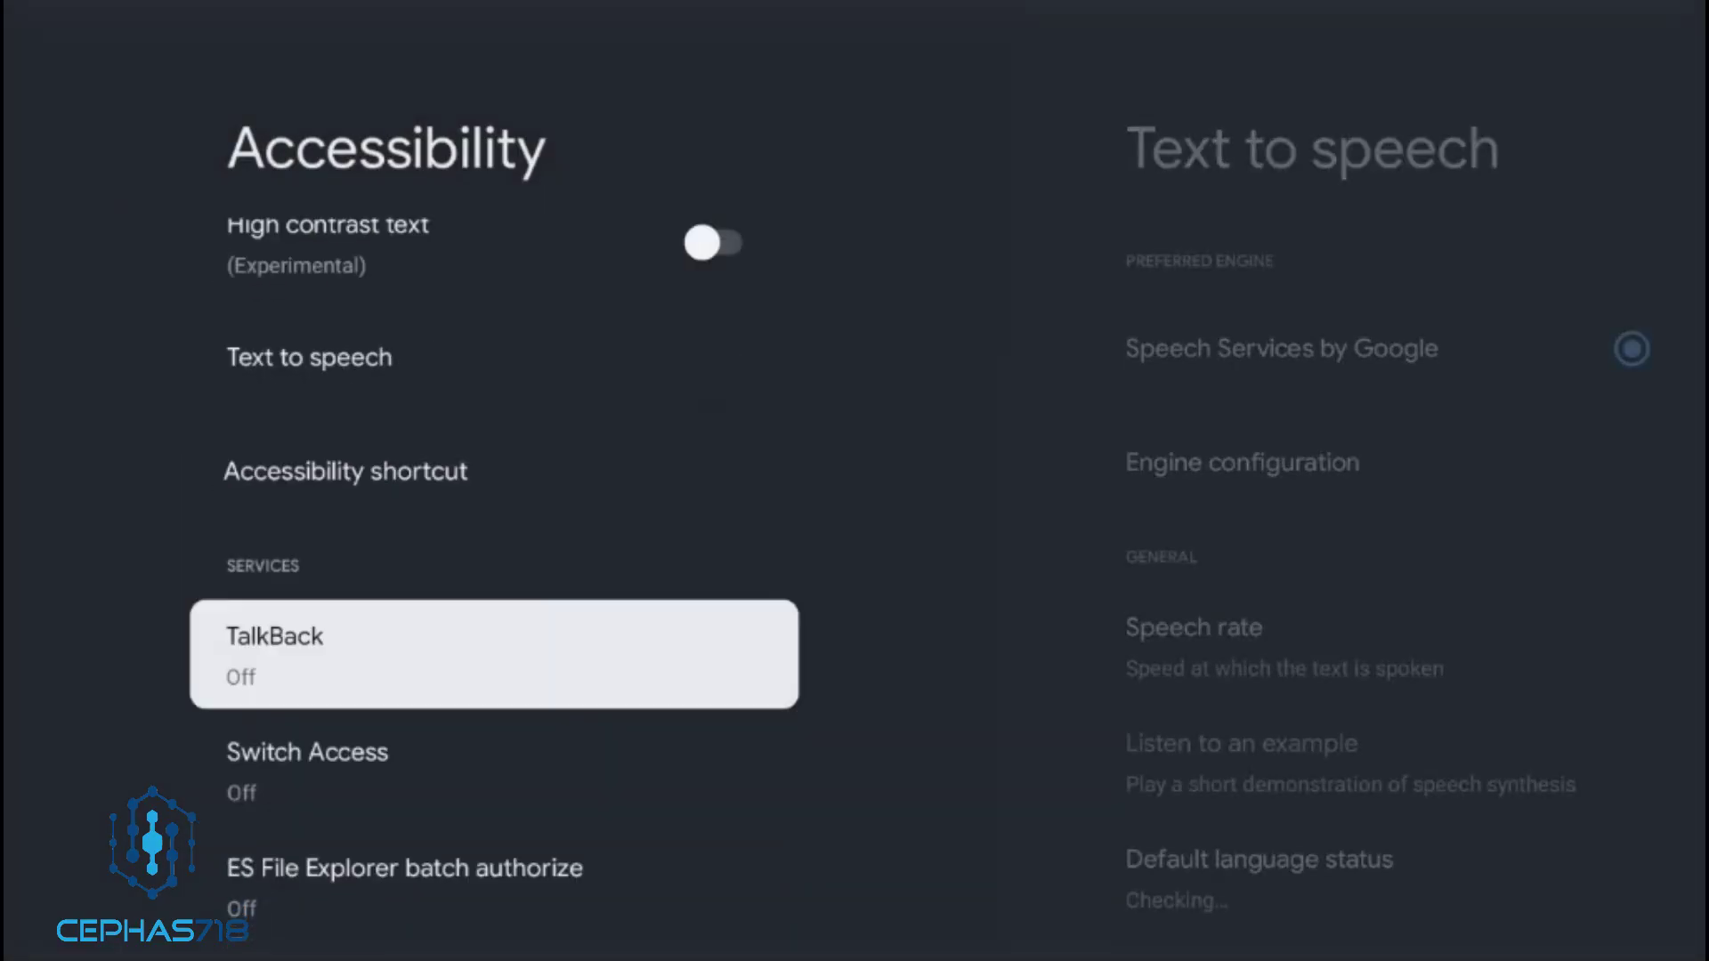
pyautogui.press('Down')
pyautogui.press('Down')
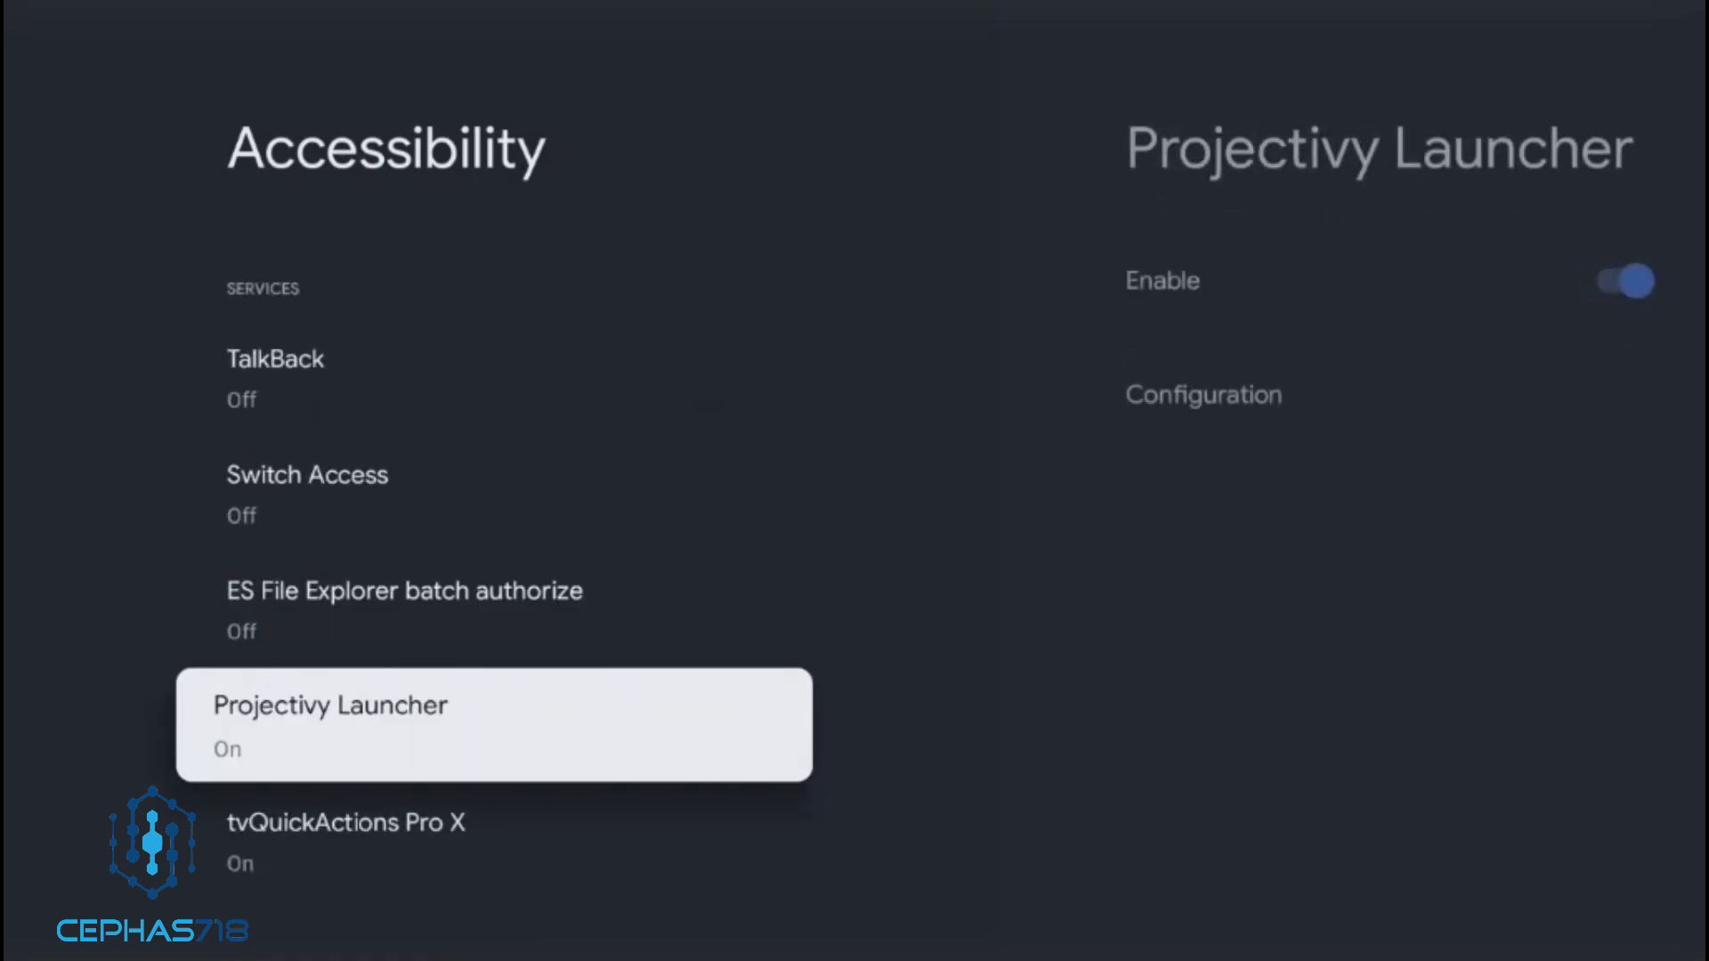
pyautogui.press('Return')
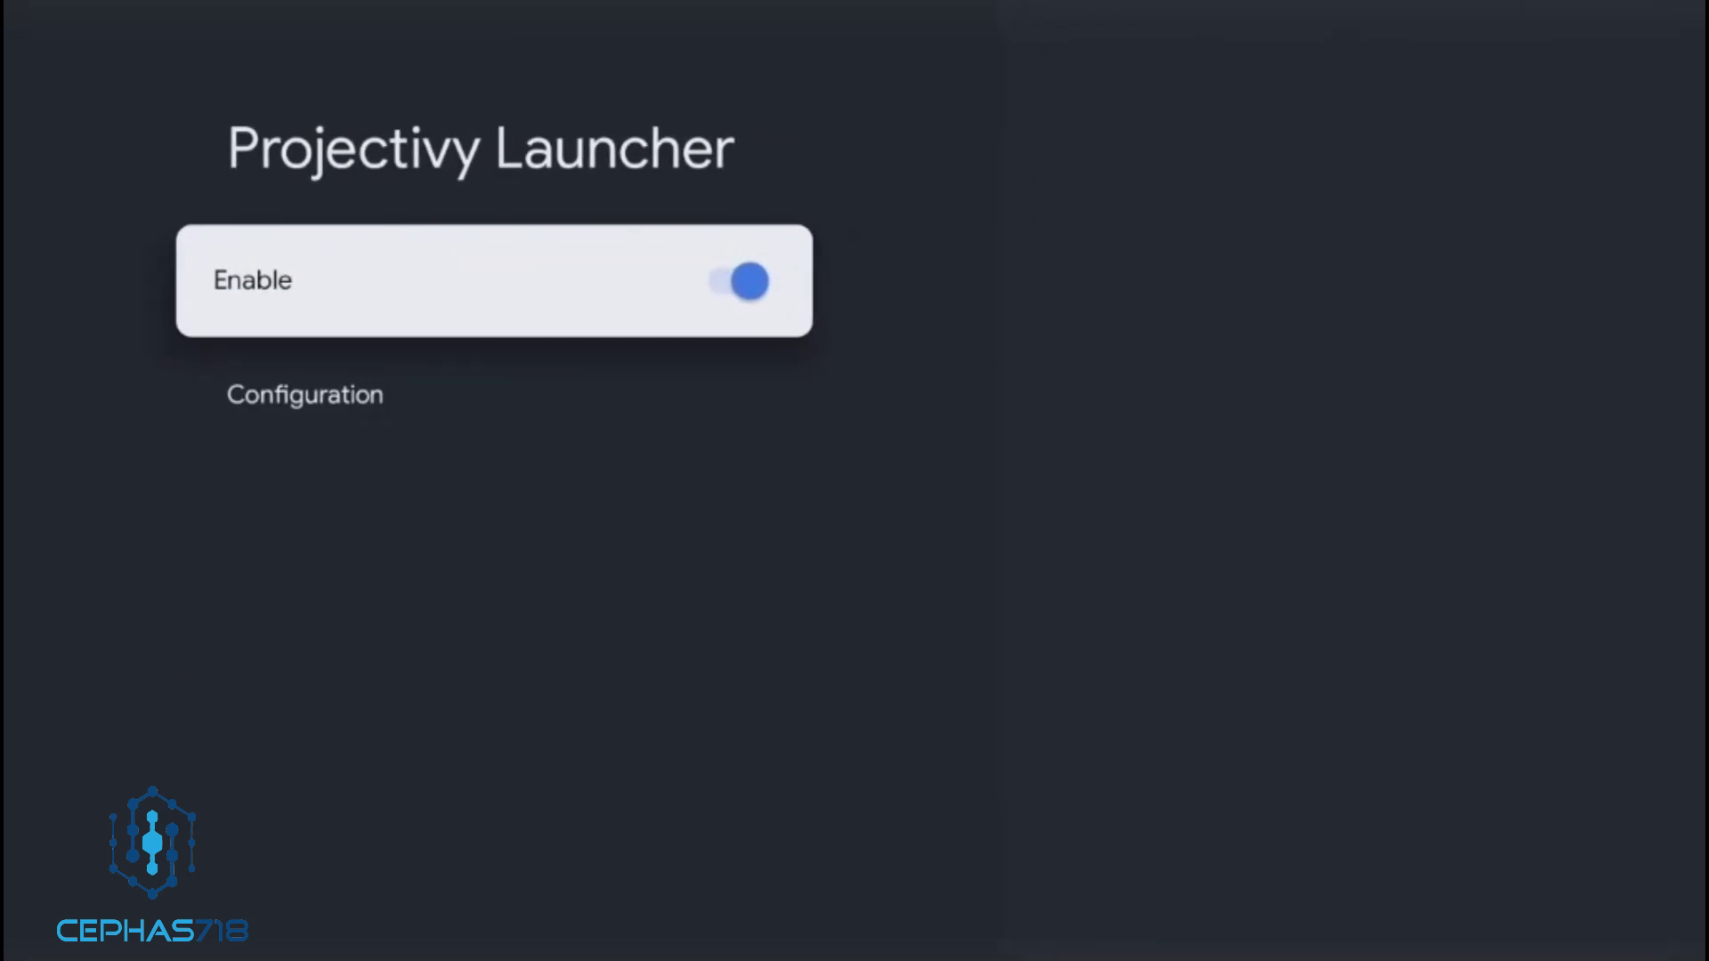
pyautogui.press('Escape')
pyautogui.press('Left')
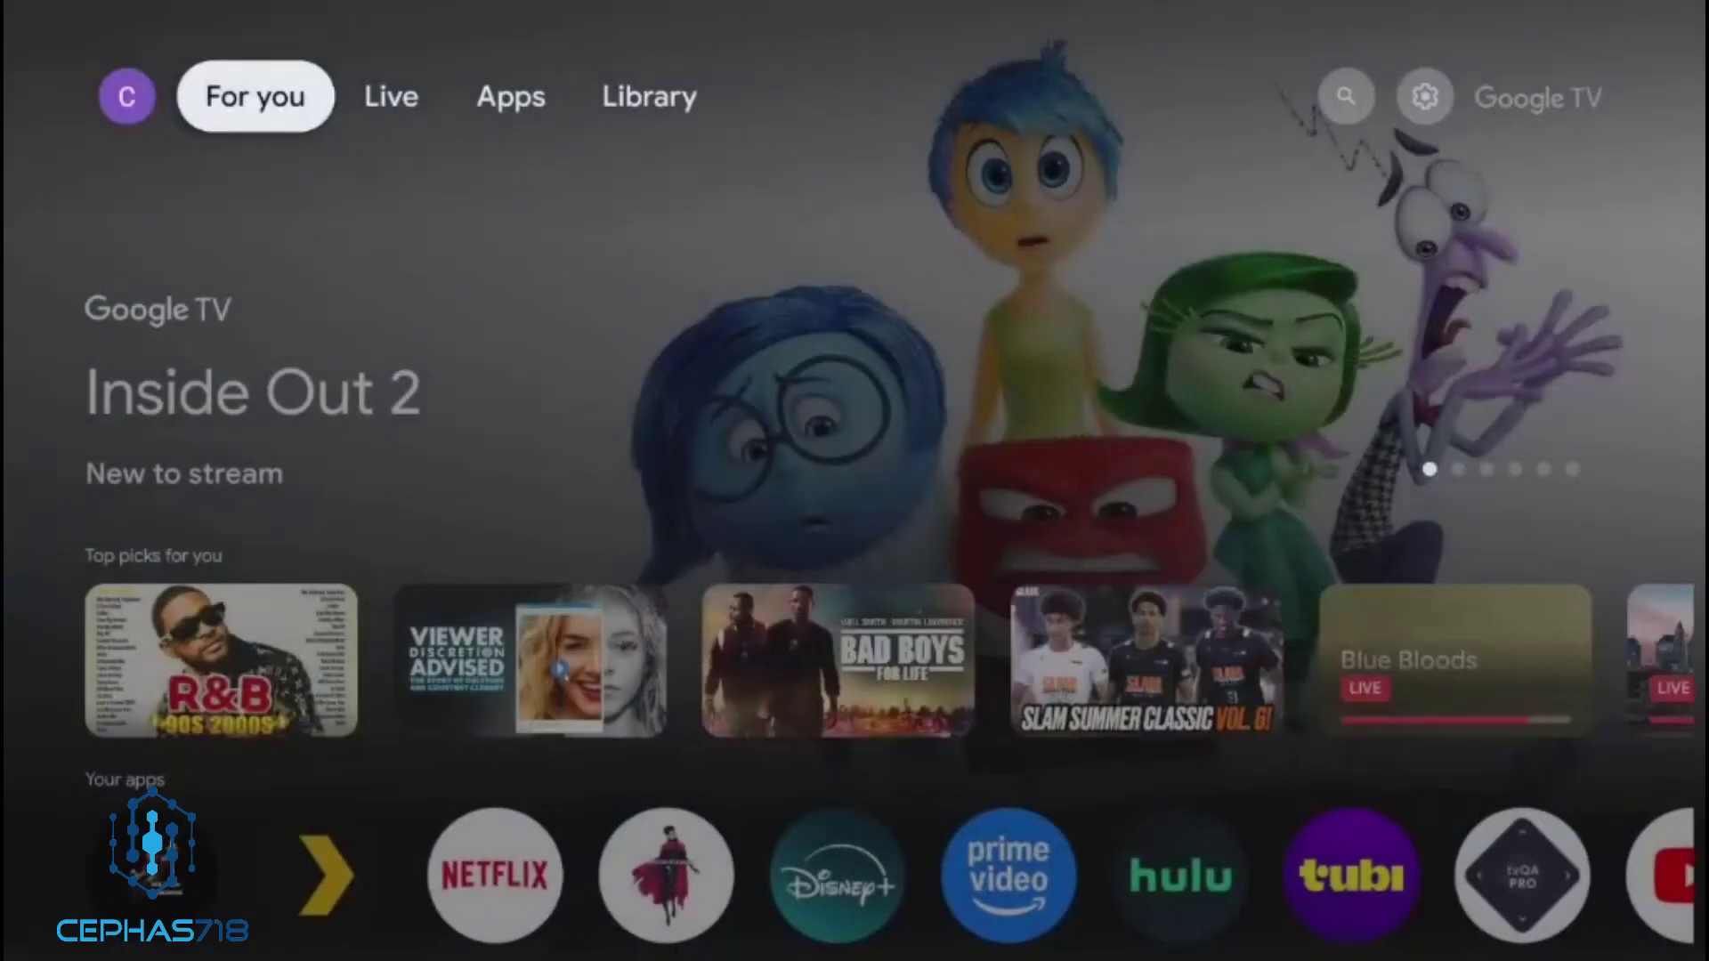
# - Move along the Your apps row to the Projectivy Launcher tile
pyautogui.press('Down')
pyautogui.press('Down')
pyautogui.press('Down')
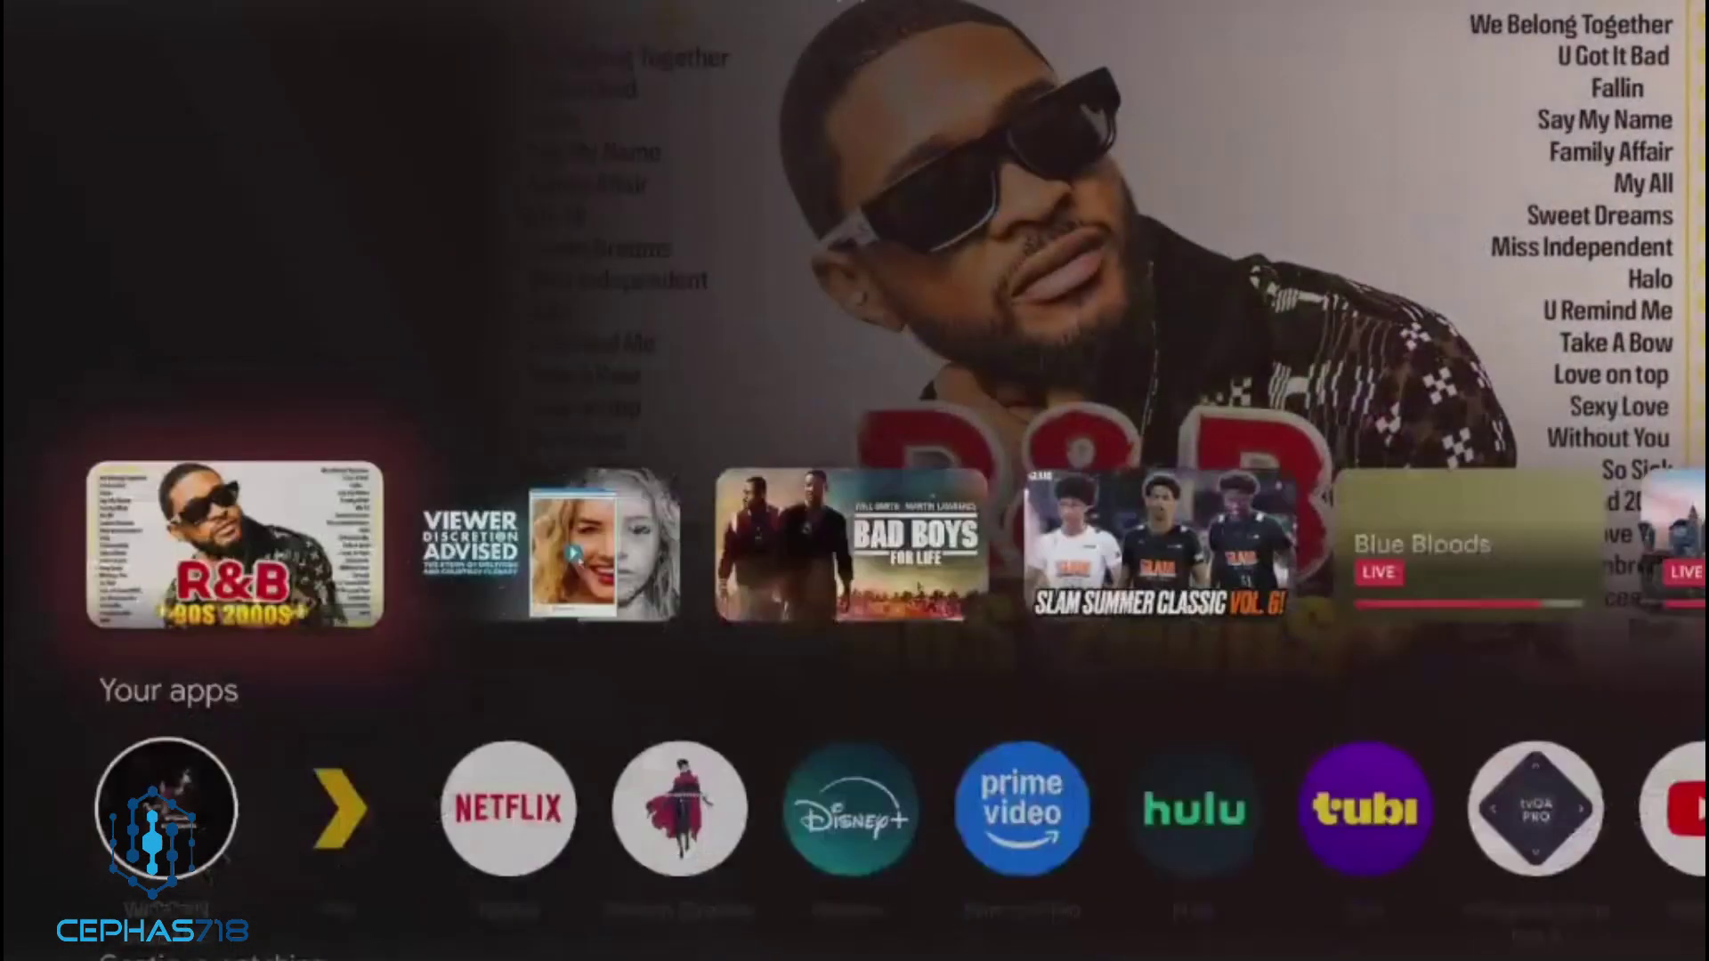
pyautogui.press('Right')
pyautogui.press('Right')
pyautogui.press('Right')
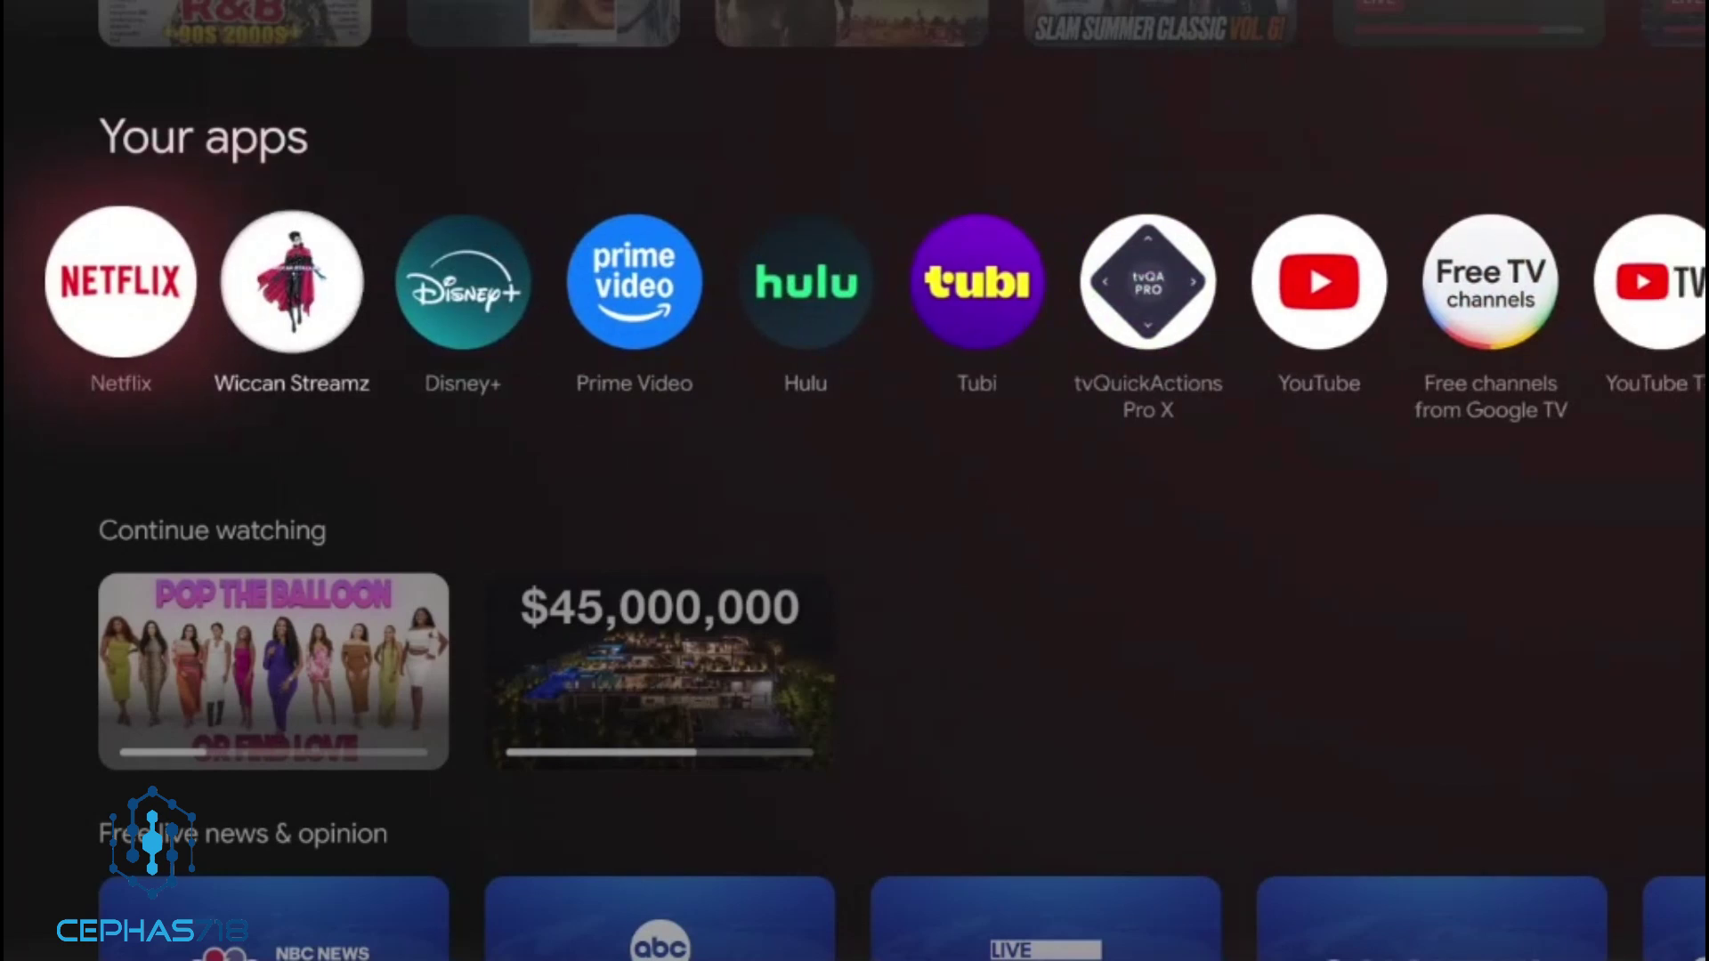
pyautogui.press('Right')
pyautogui.press('Right')
pyautogui.press('Right')
pyautogui.press('Right')
pyautogui.press('Right')
pyautogui.press('Right')
pyautogui.press('Right')
pyautogui.press('Right')
pyautogui.press('Right')
pyautogui.press('Right')
pyautogui.press('Right')
pyautogui.press('Right')
pyautogui.press('Right')
pyautogui.press('Right')
pyautogui.press('Right')
pyautogui.press('Right')
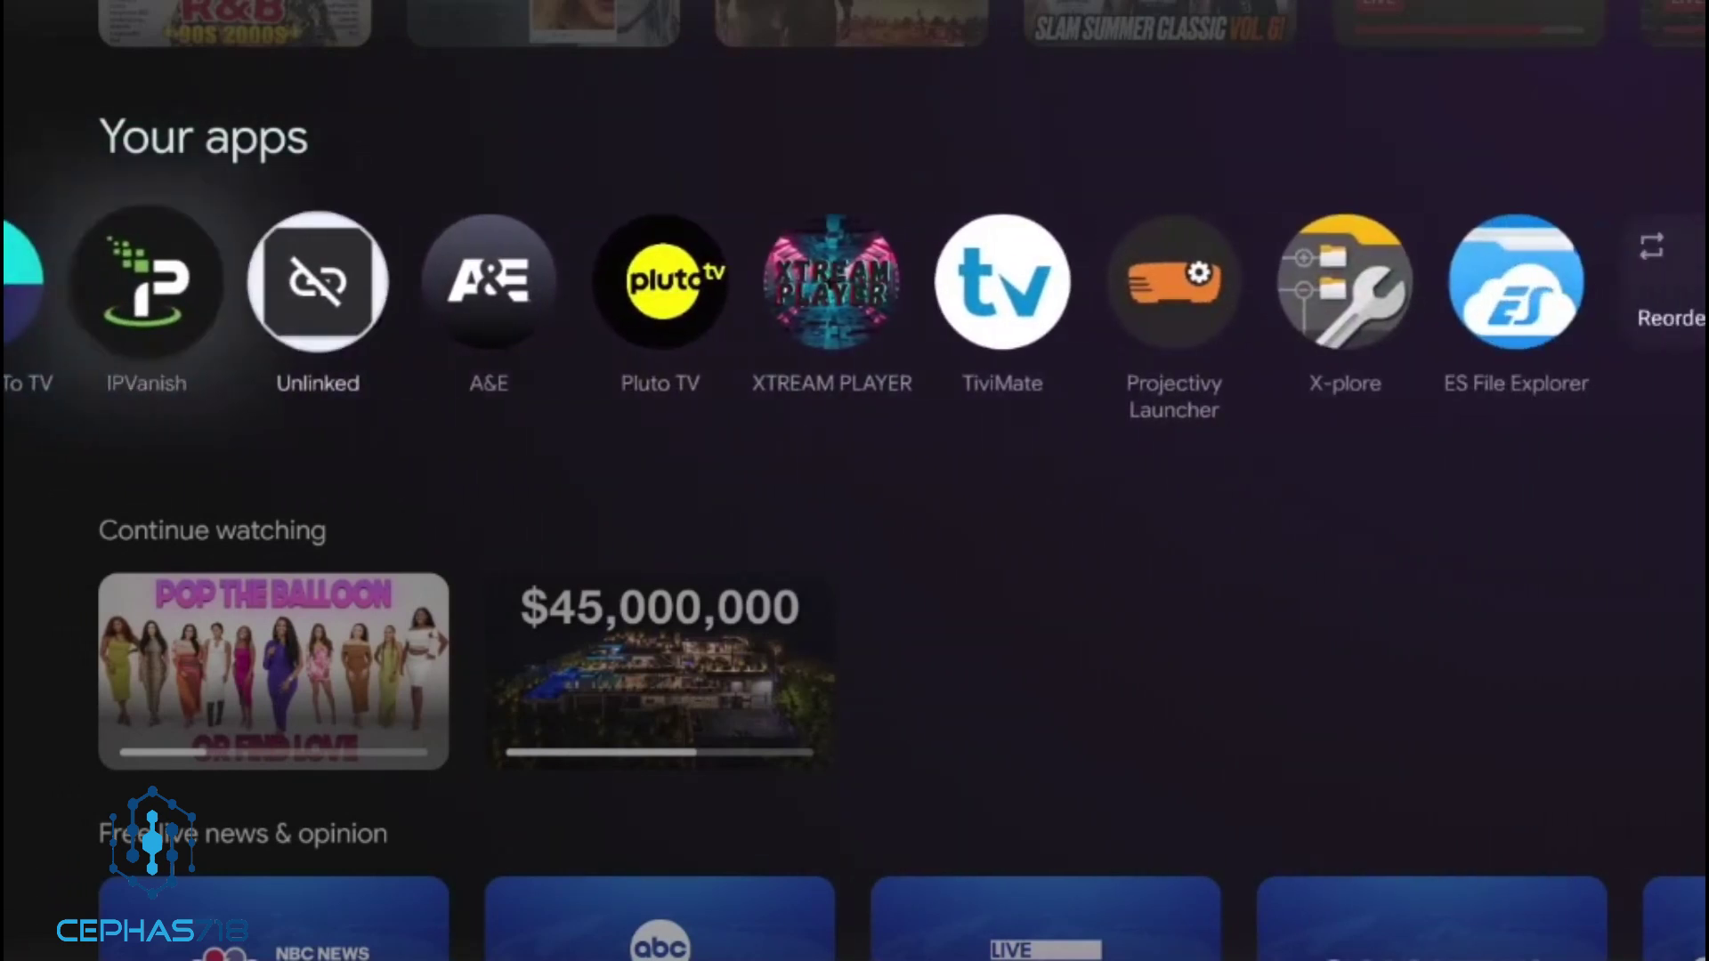
pyautogui.press('Right')
pyautogui.press('Right')
pyautogui.press('Right')
pyautogui.press('Right')
pyautogui.press('Right')
pyautogui.press('Right')
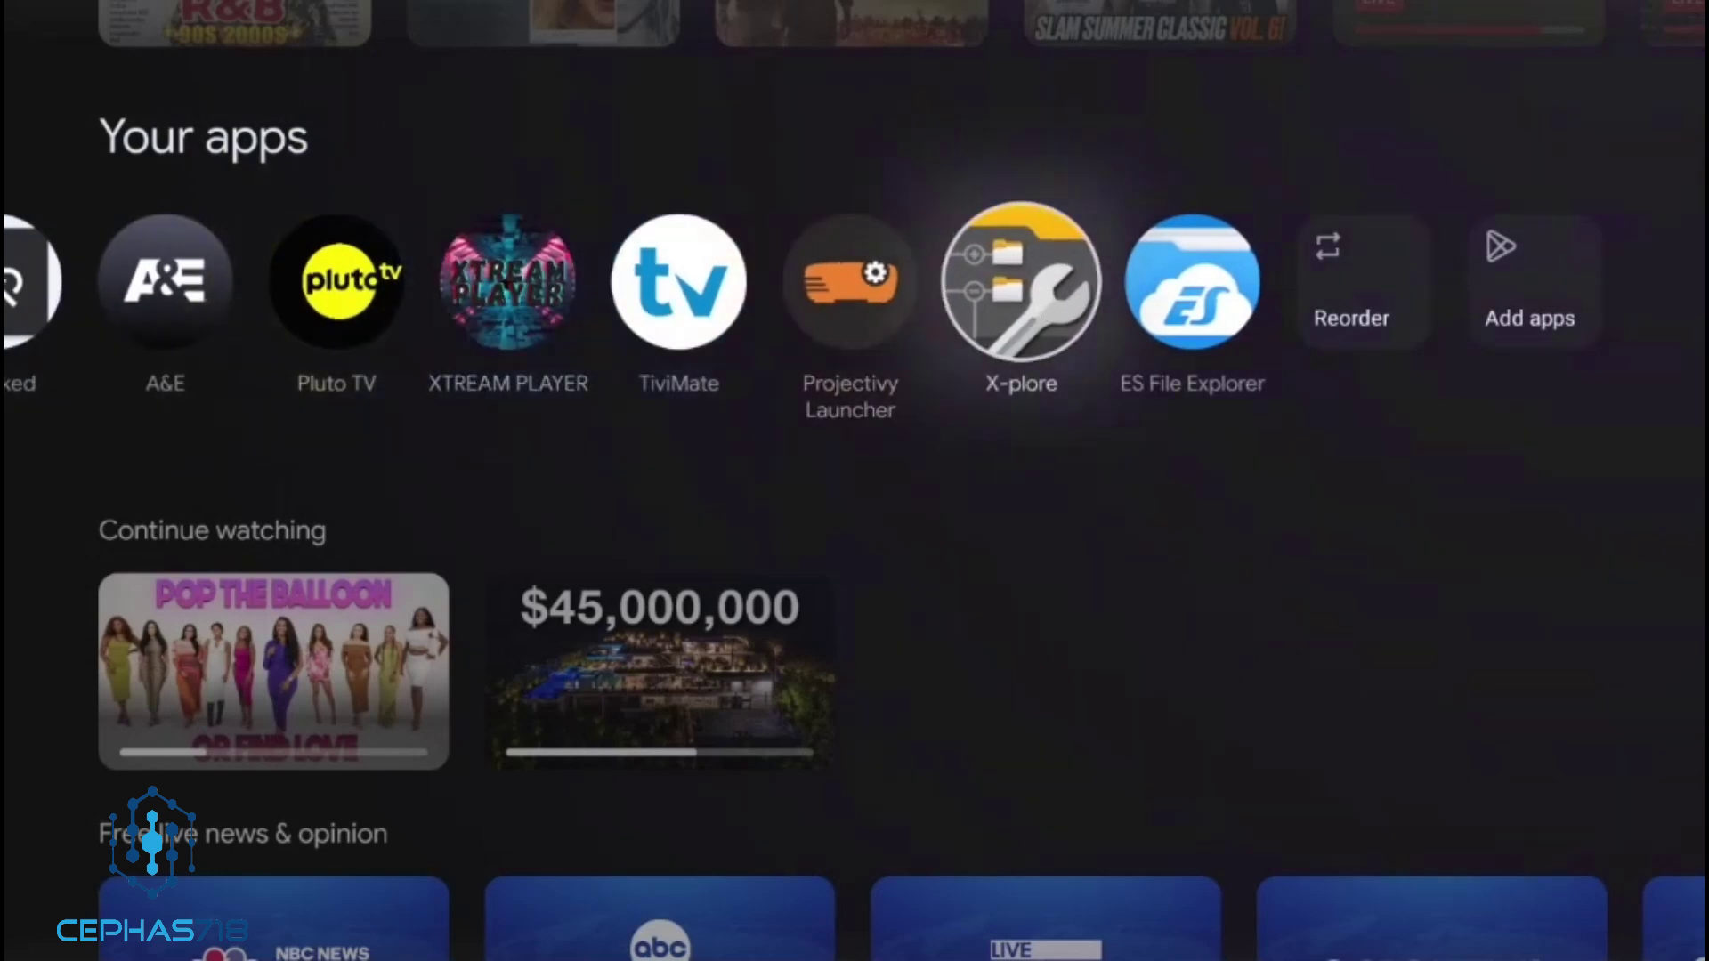
pyautogui.press('Left')
pyautogui.press('Return')
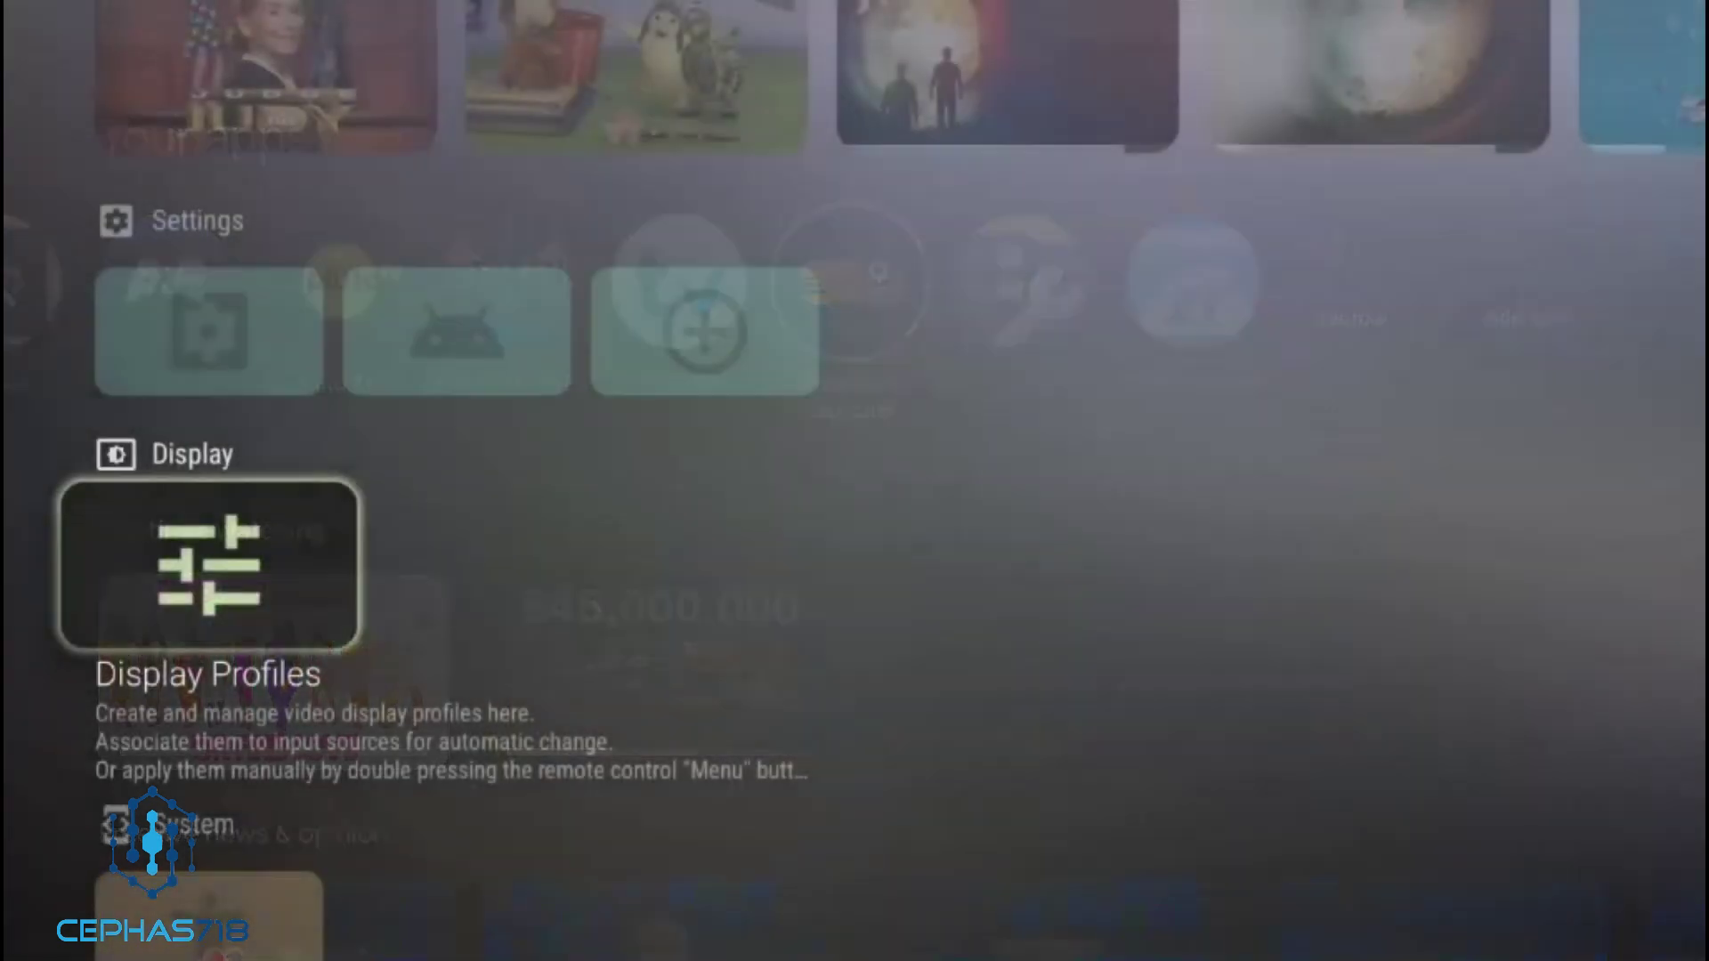
pyautogui.press('Up')
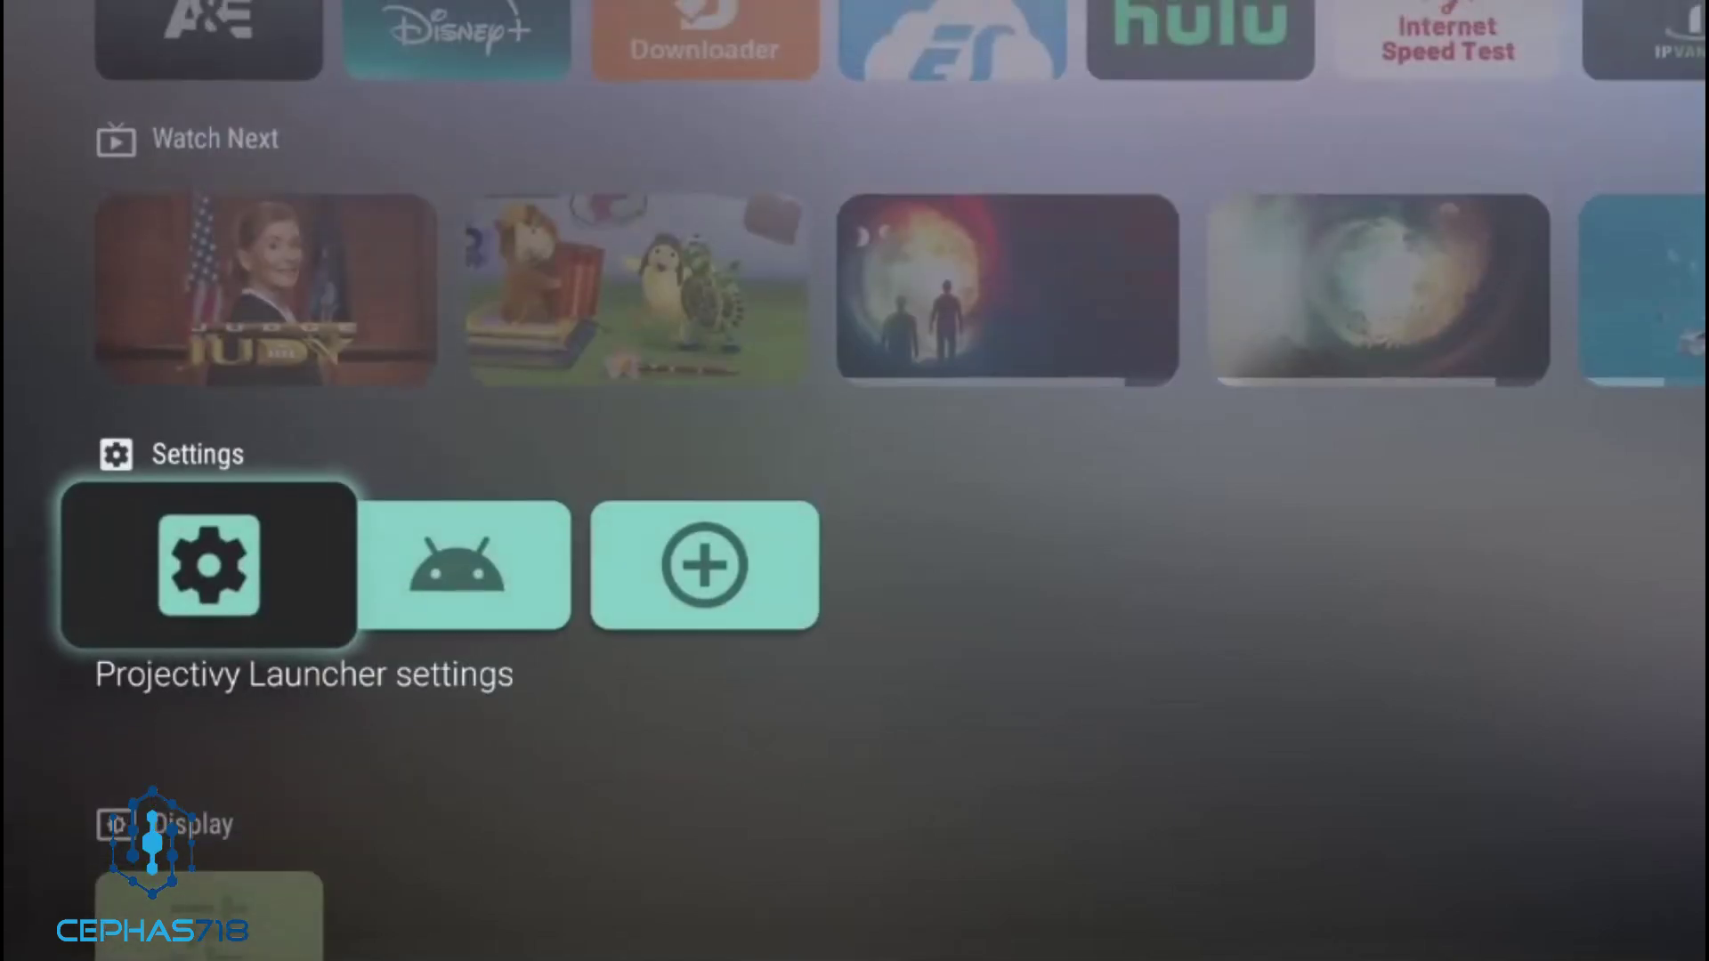
pyautogui.press('Up')
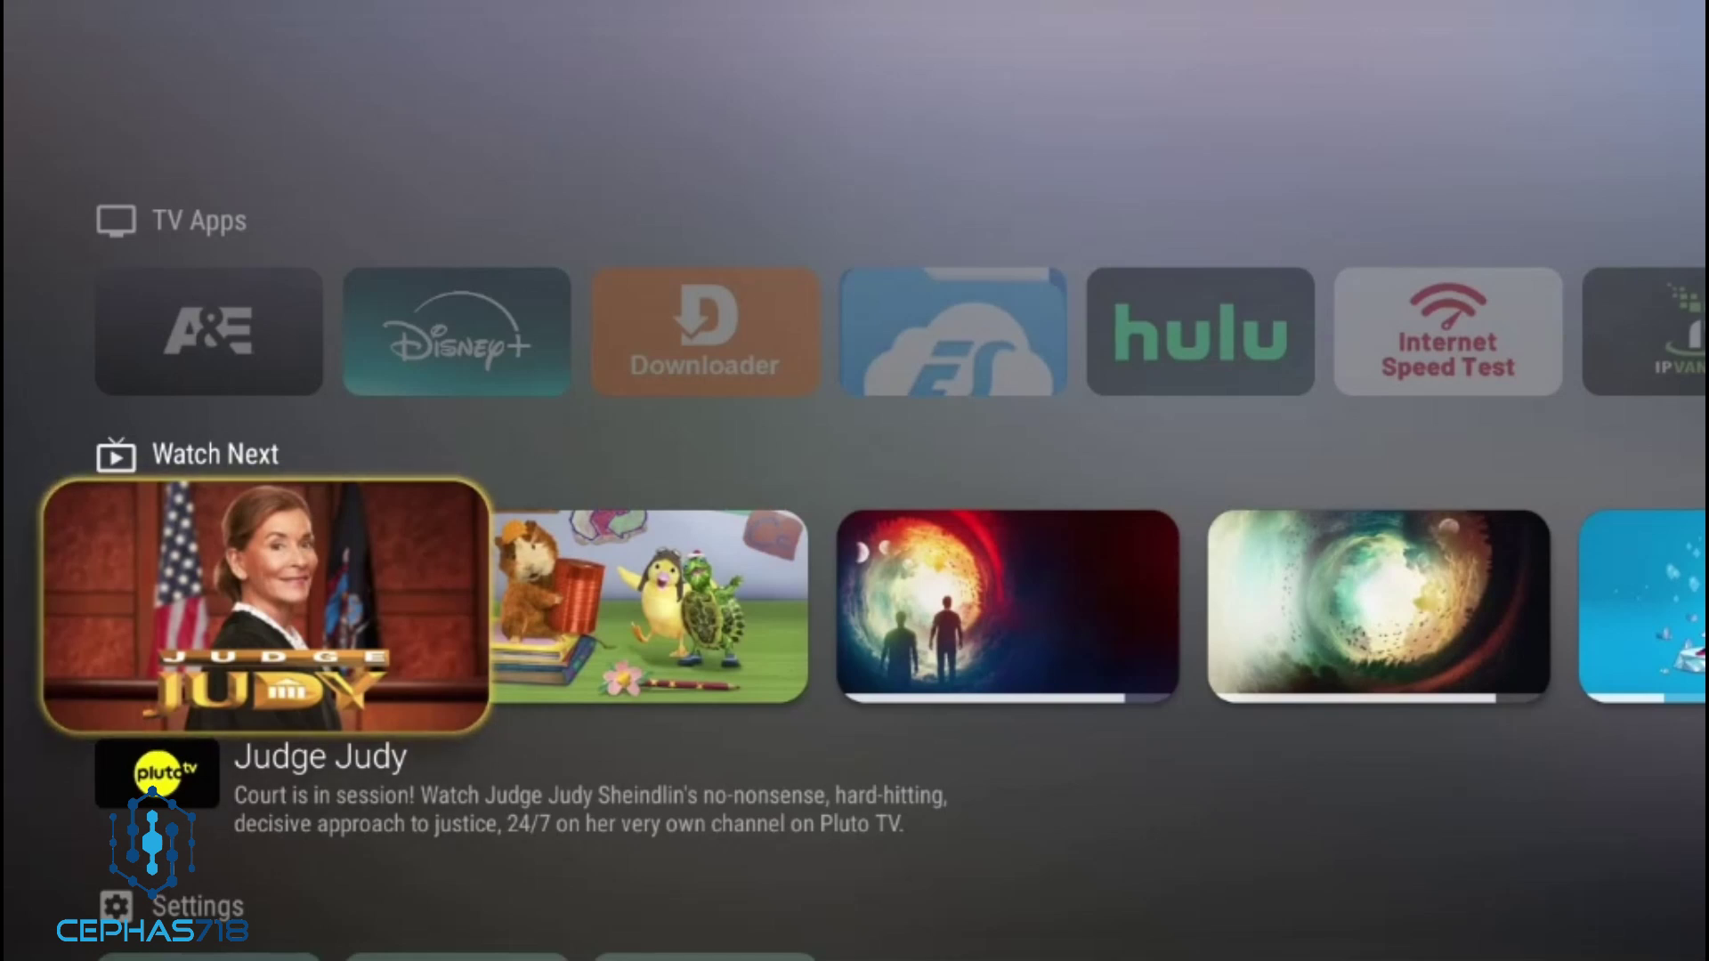
pyautogui.press('Up')
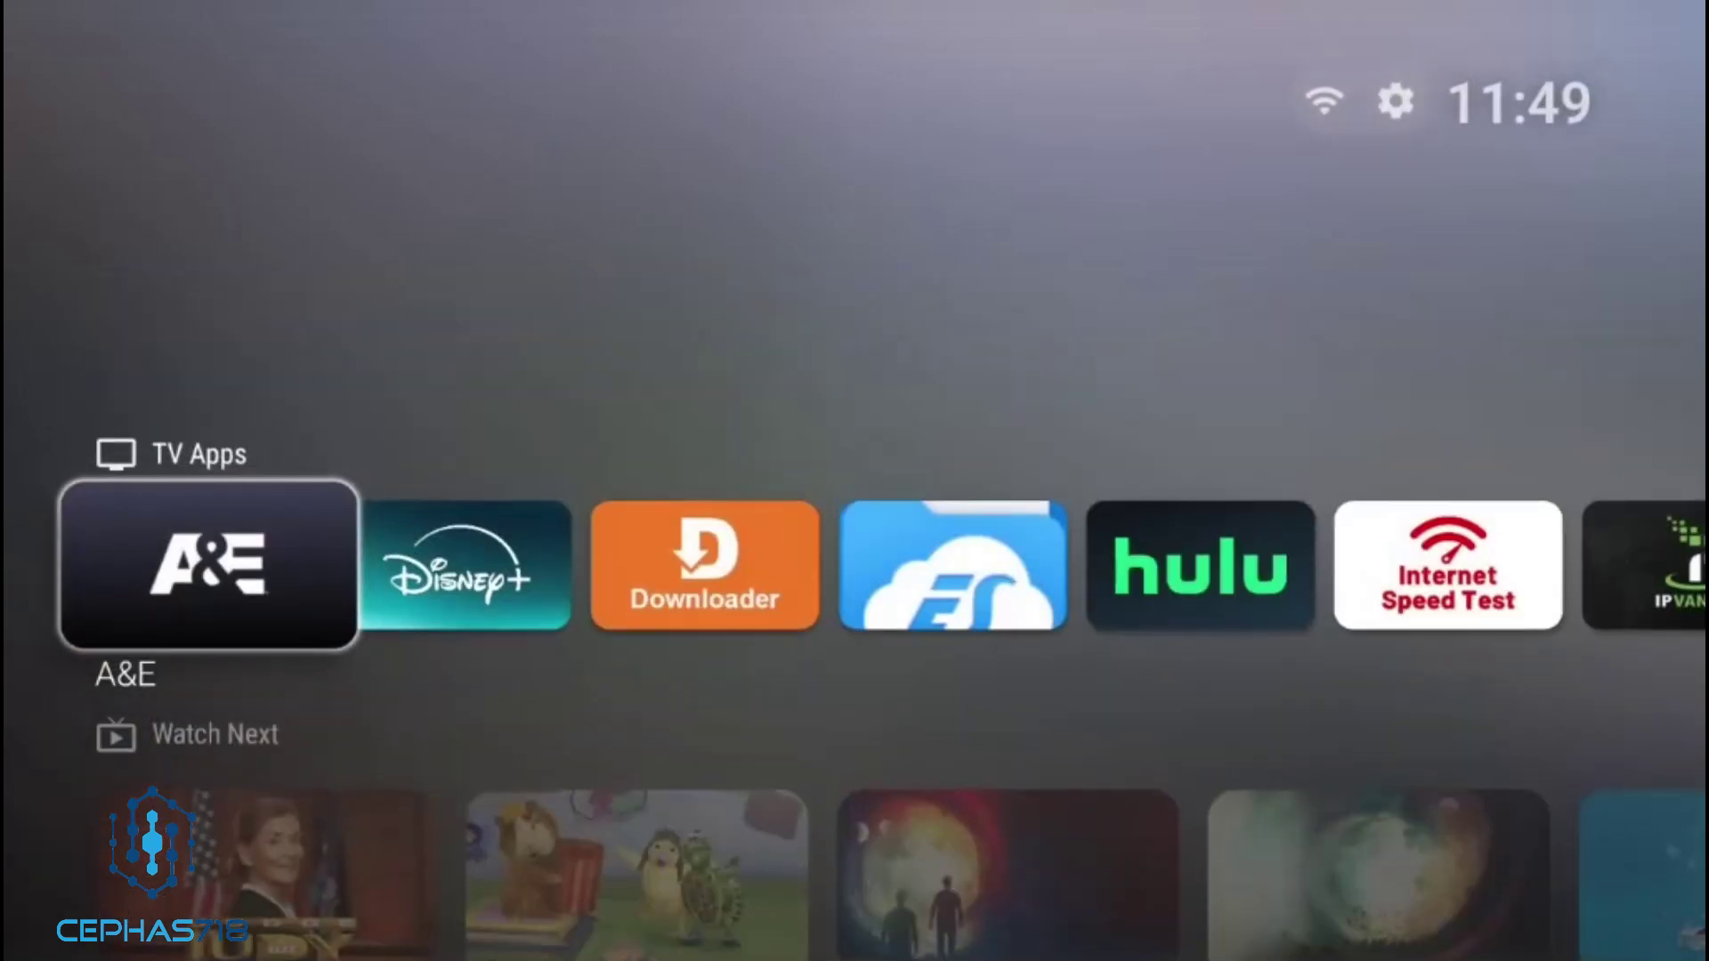
pyautogui.press('Up')
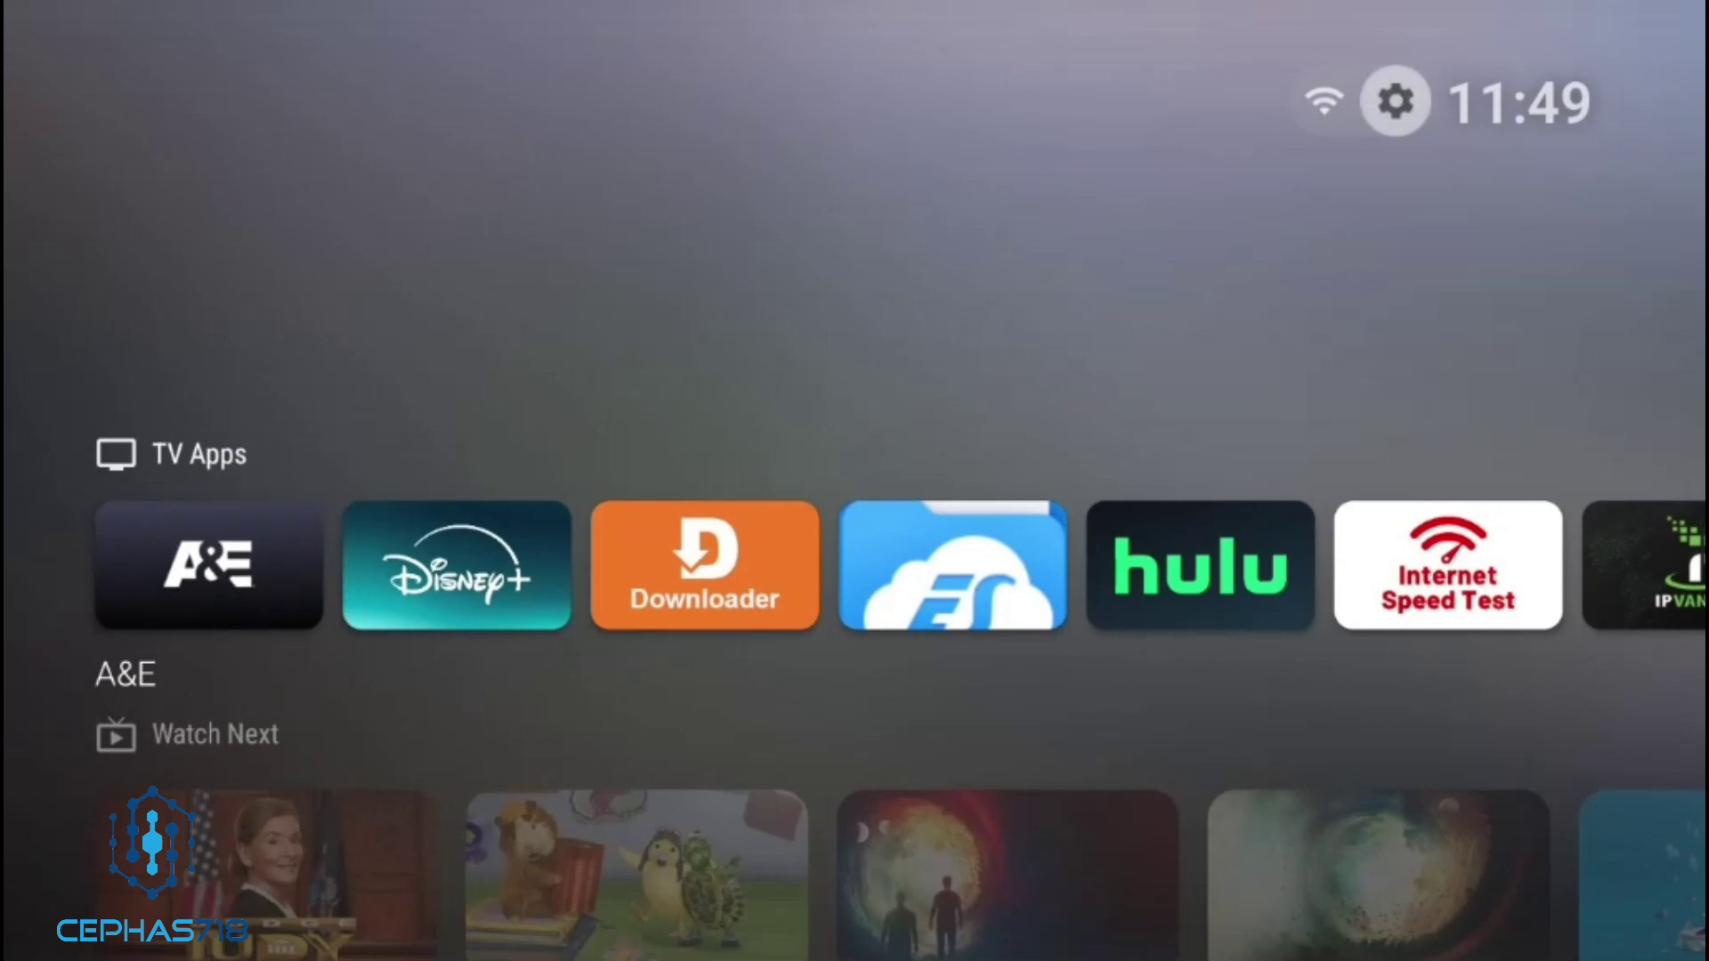
pyautogui.press('Left')
pyautogui.press('Right')
# - Check Override current launcher in Projectivy Launcher's General settings
pyautogui.press('Return')
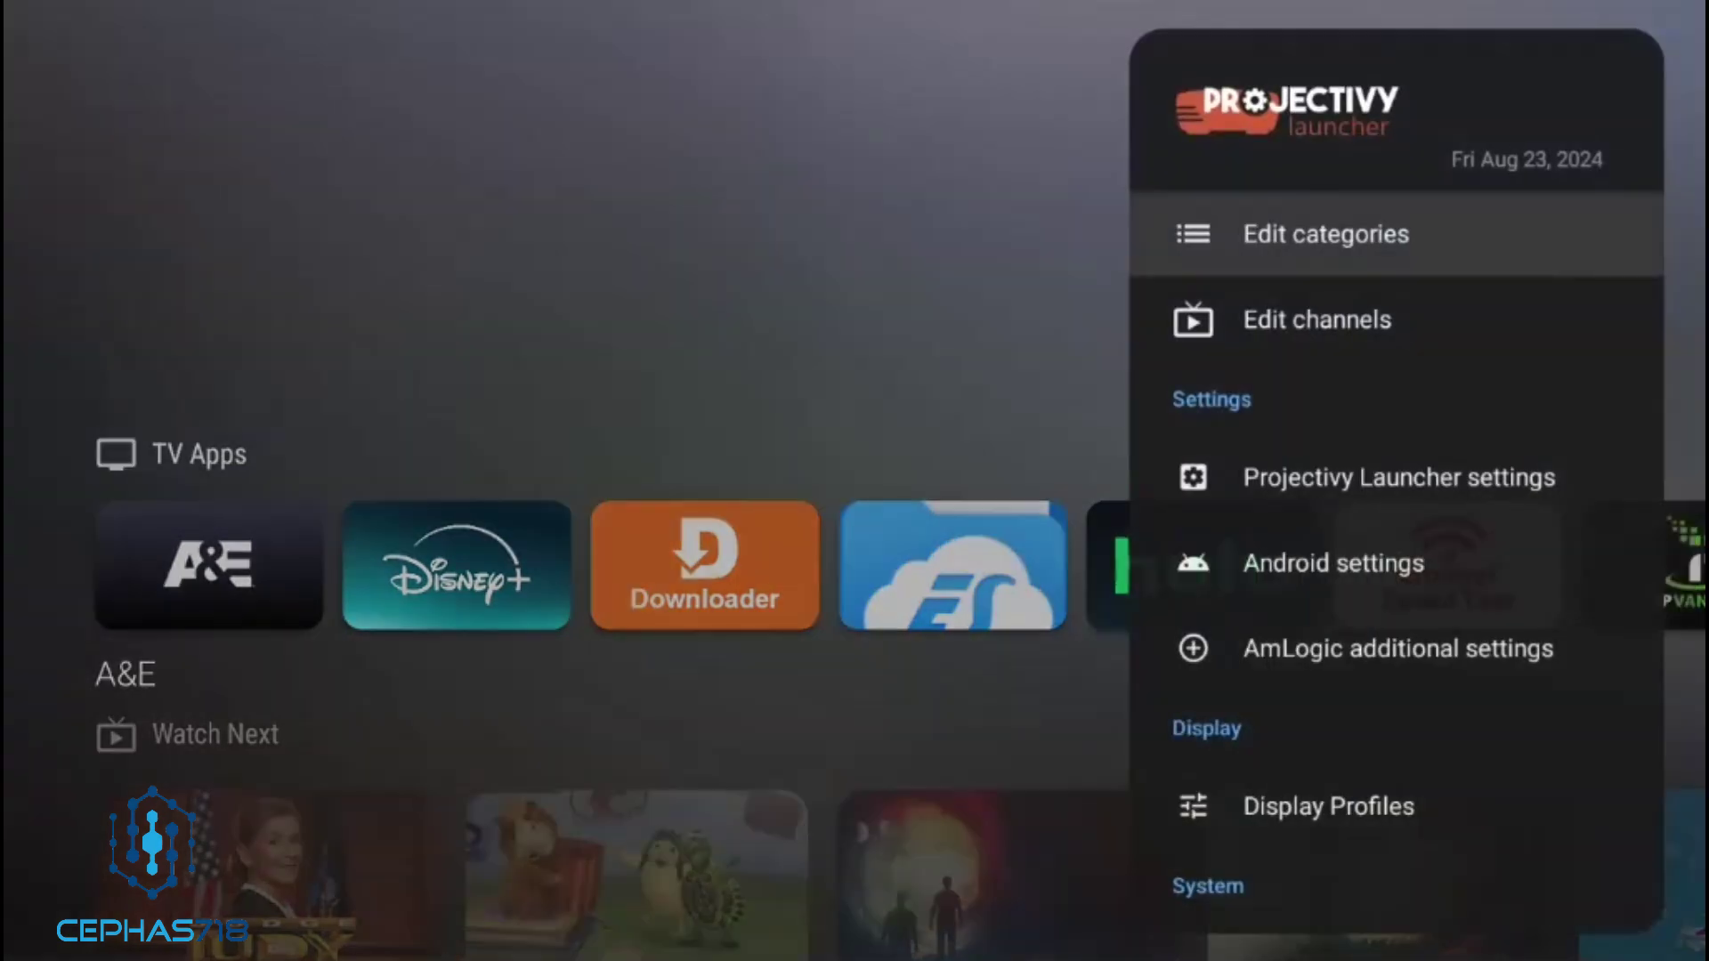
pyautogui.press('Down')
pyautogui.press('Down')
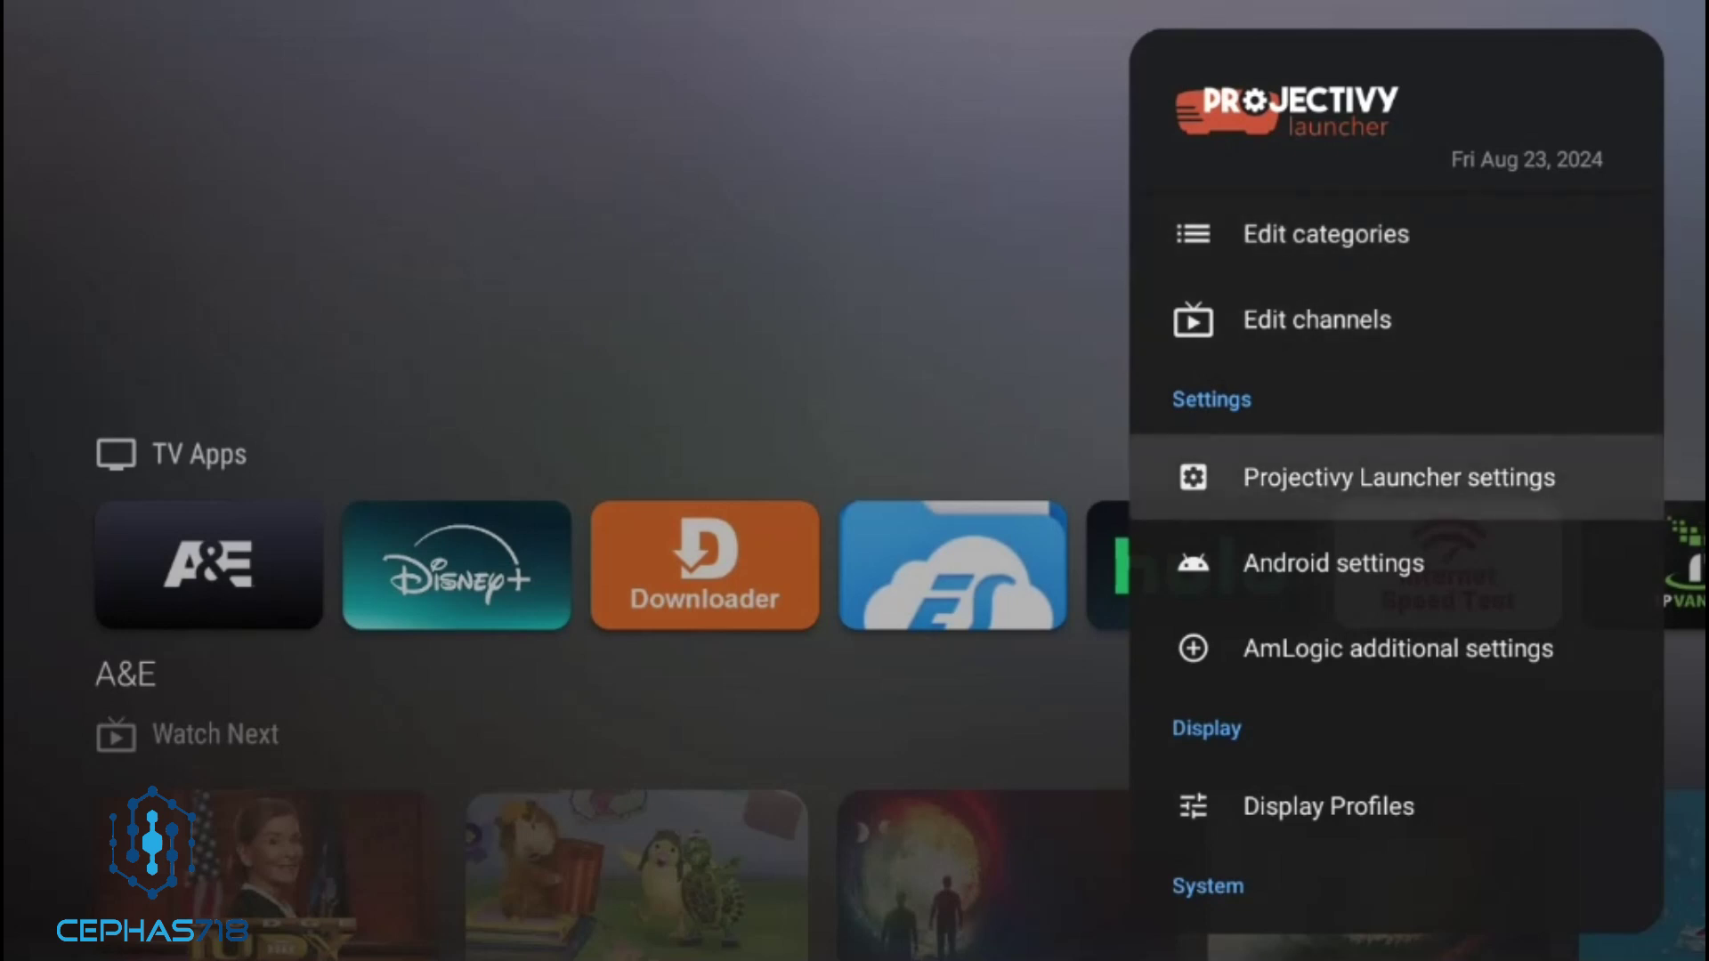
pyautogui.press('Return')
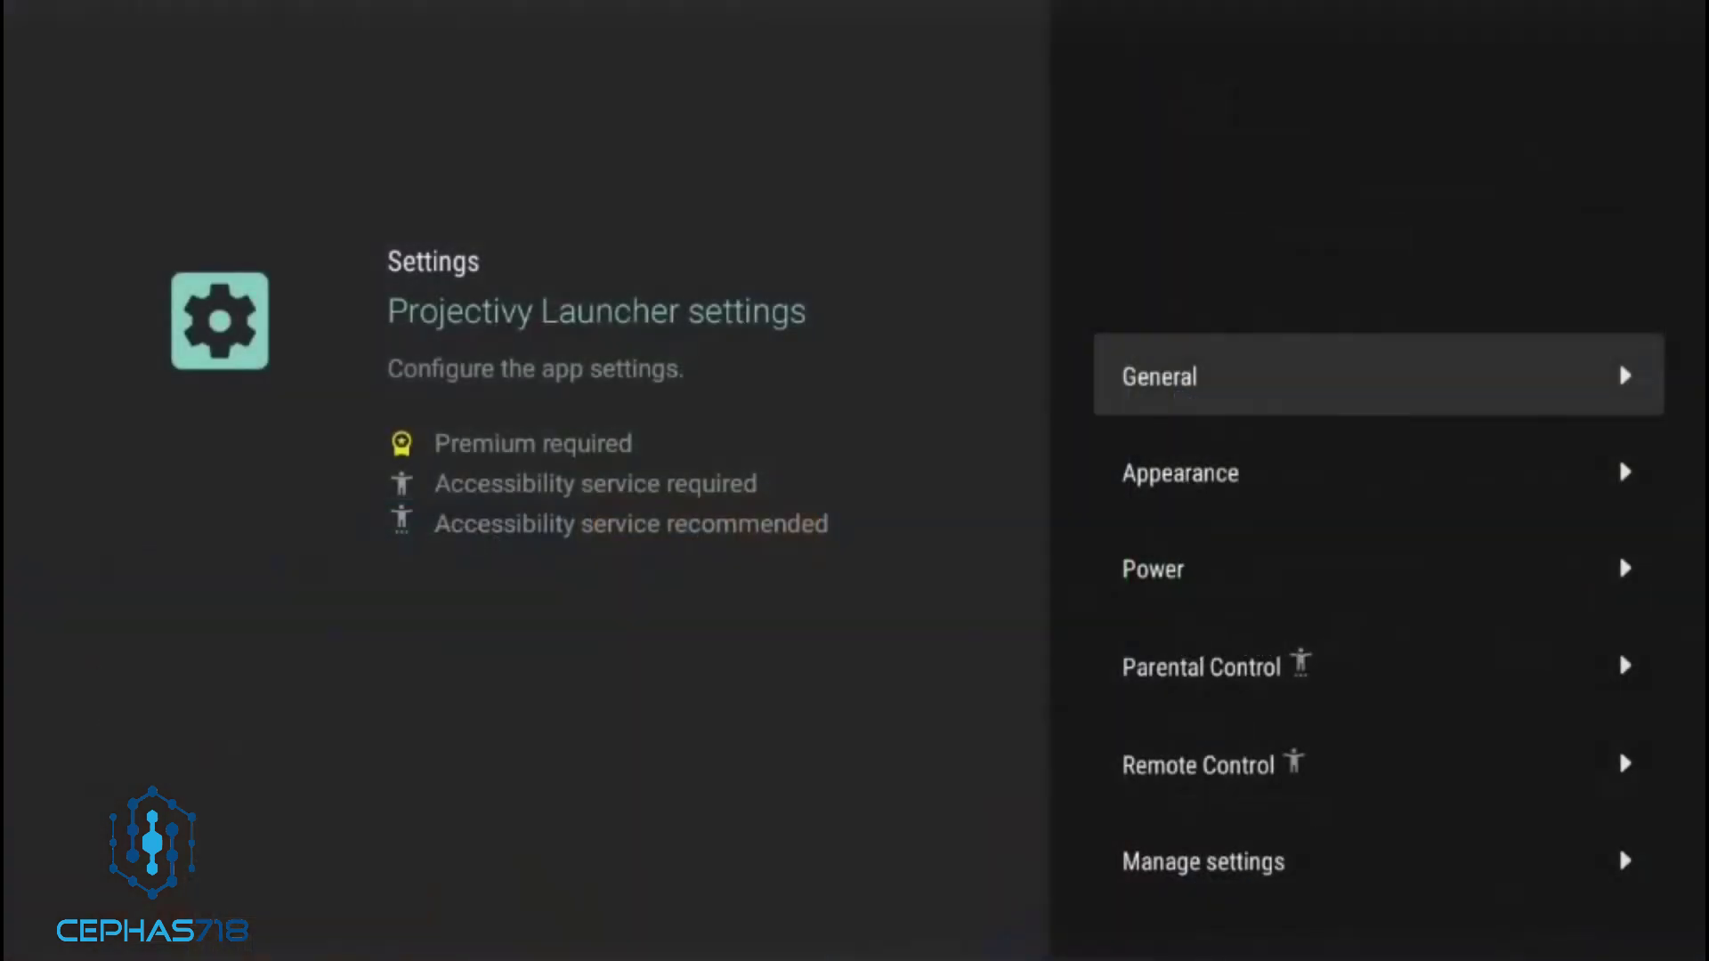
pyautogui.press('Return')
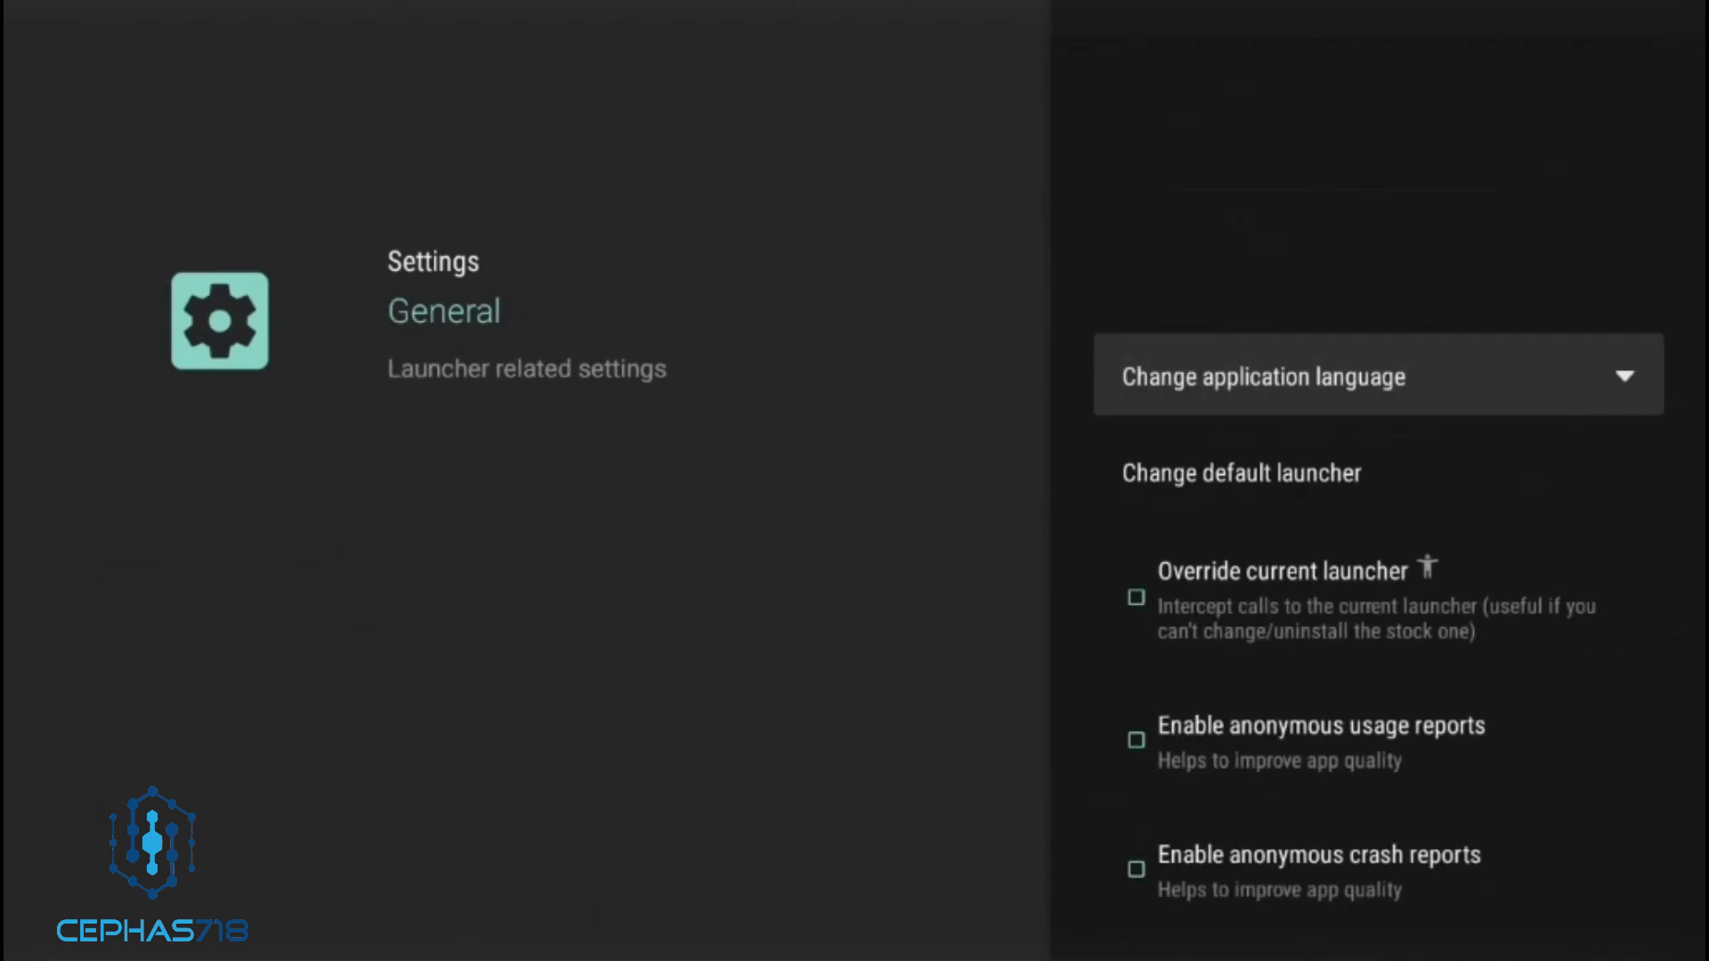
pyautogui.press('Down')
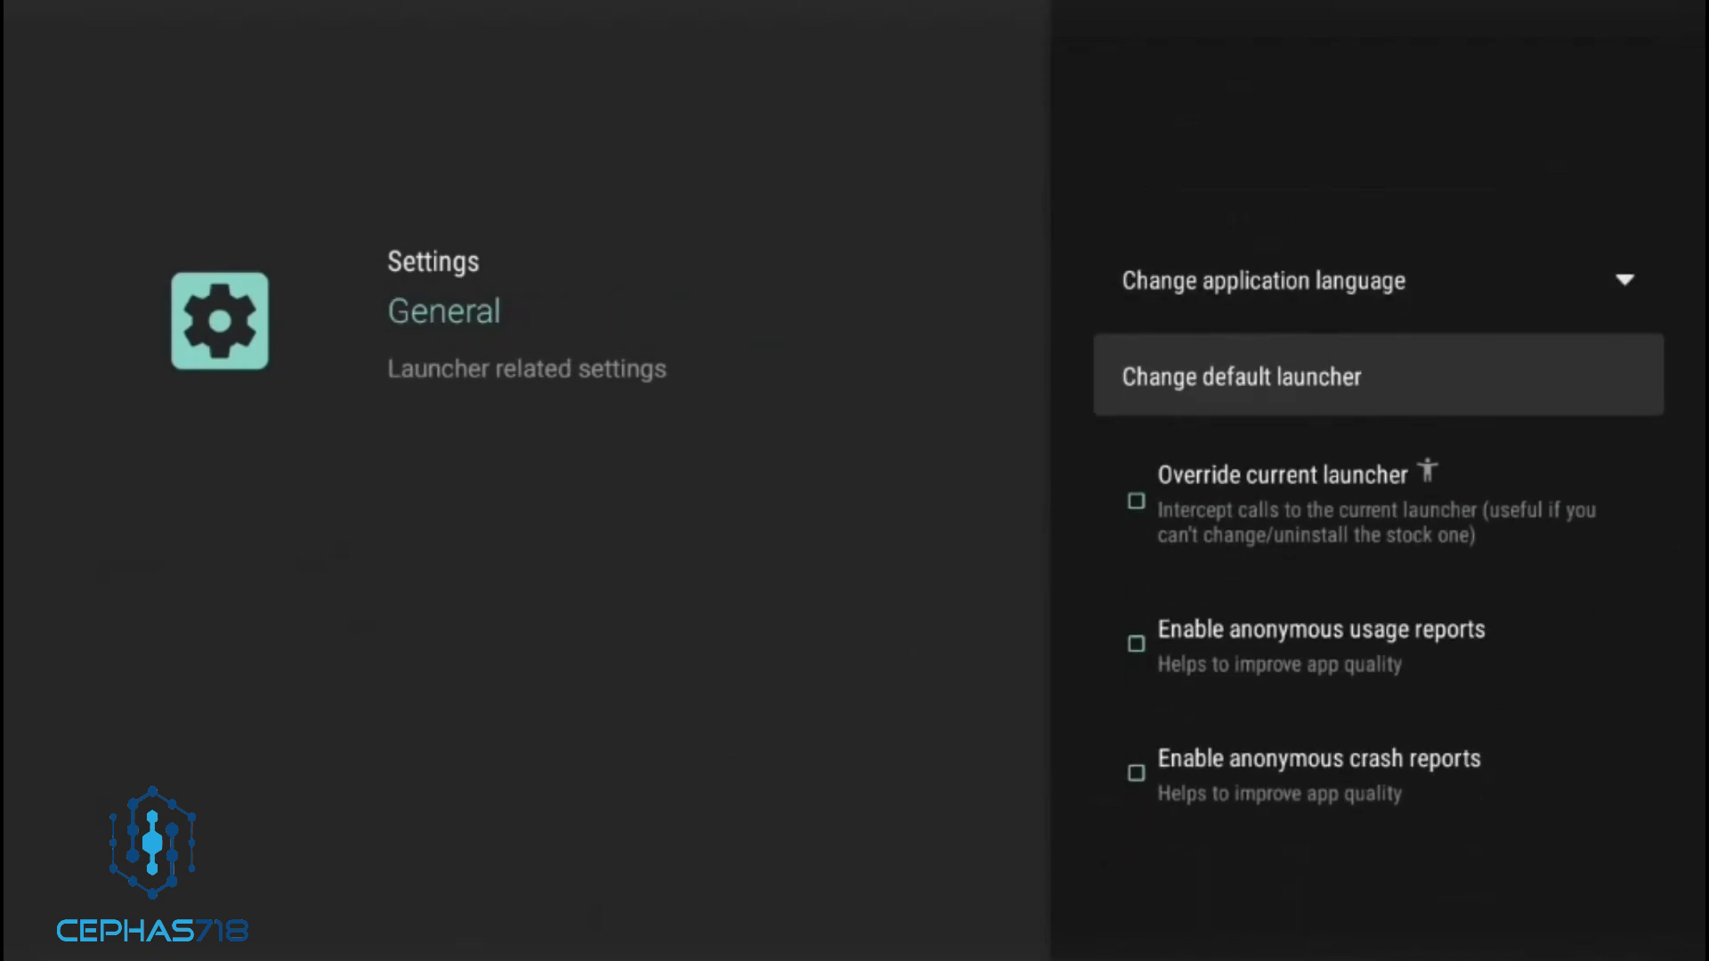
pyautogui.press('Down')
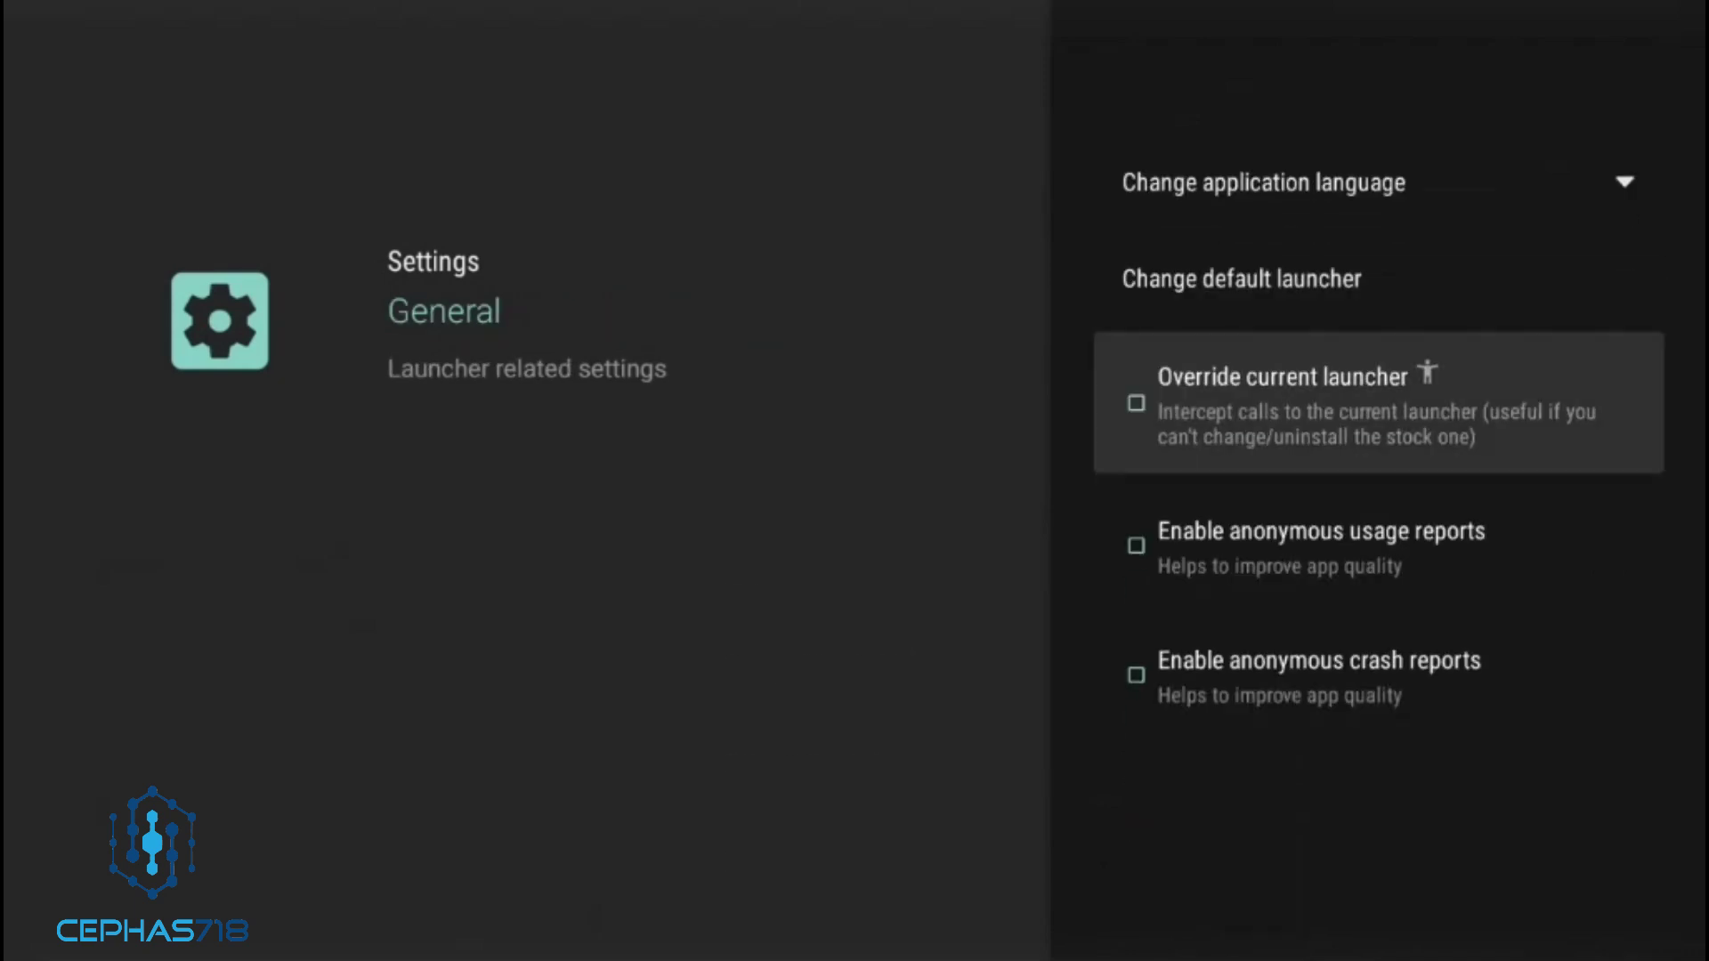
pyautogui.press('Return')
# - Move past the usage and crash report options and back out to the launcher home
pyautogui.press('Down')
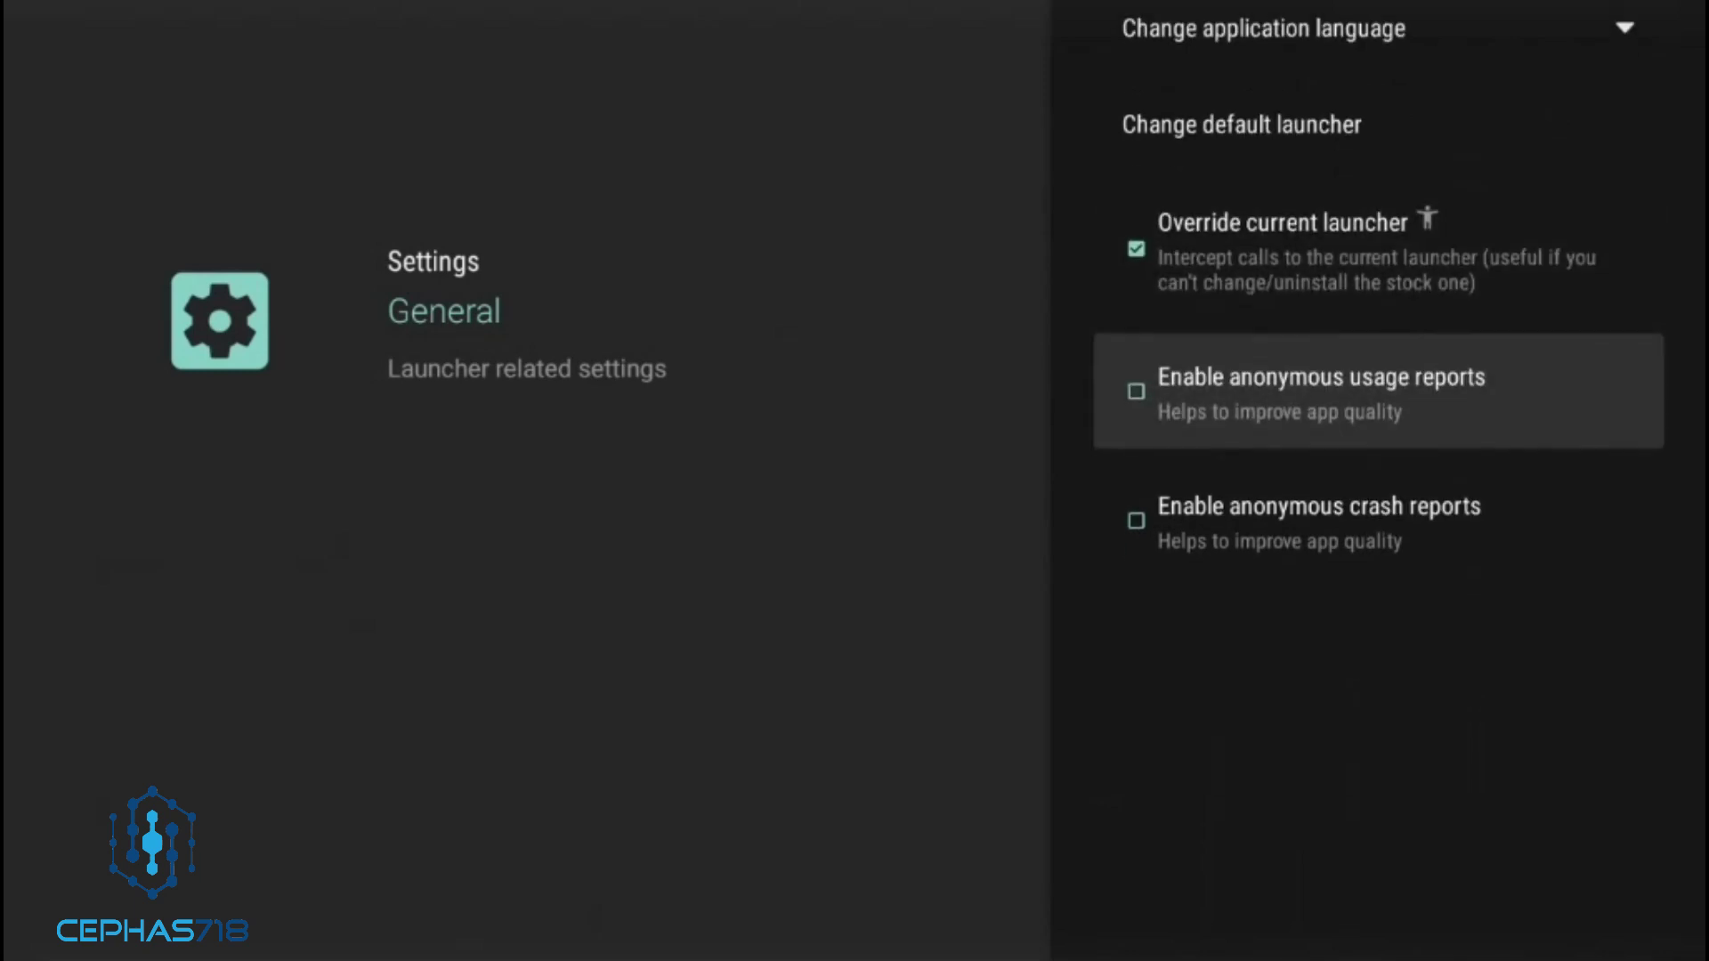
pyautogui.press('Down')
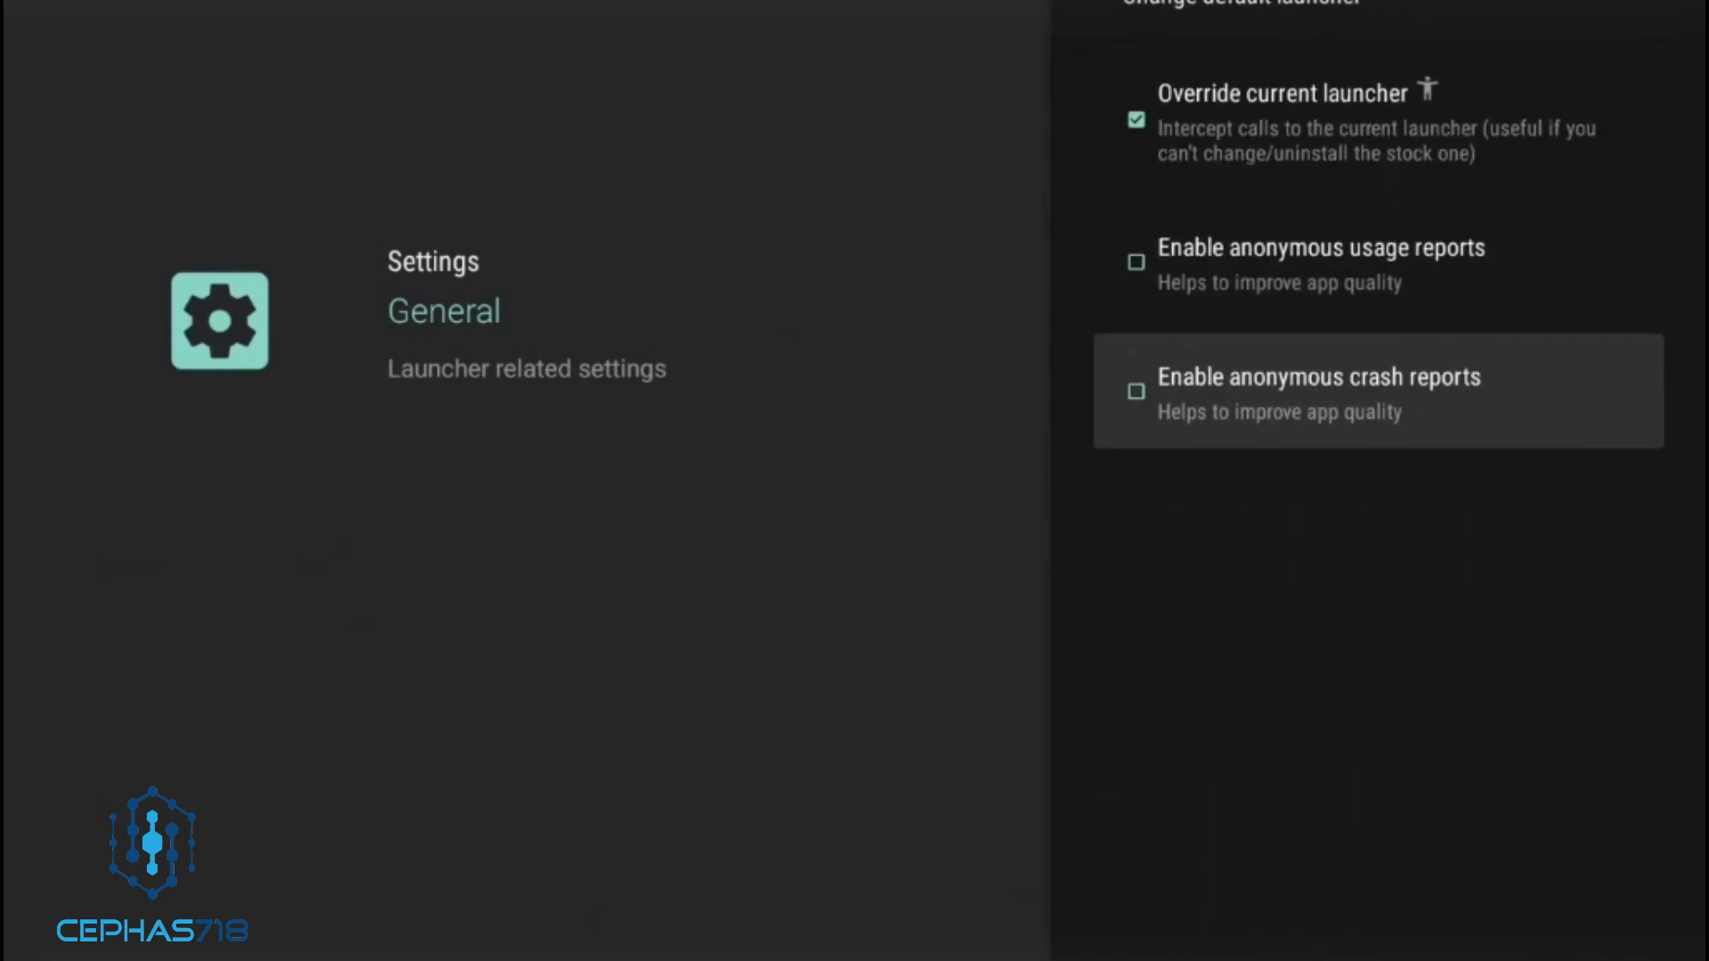
pyautogui.press('Escape')
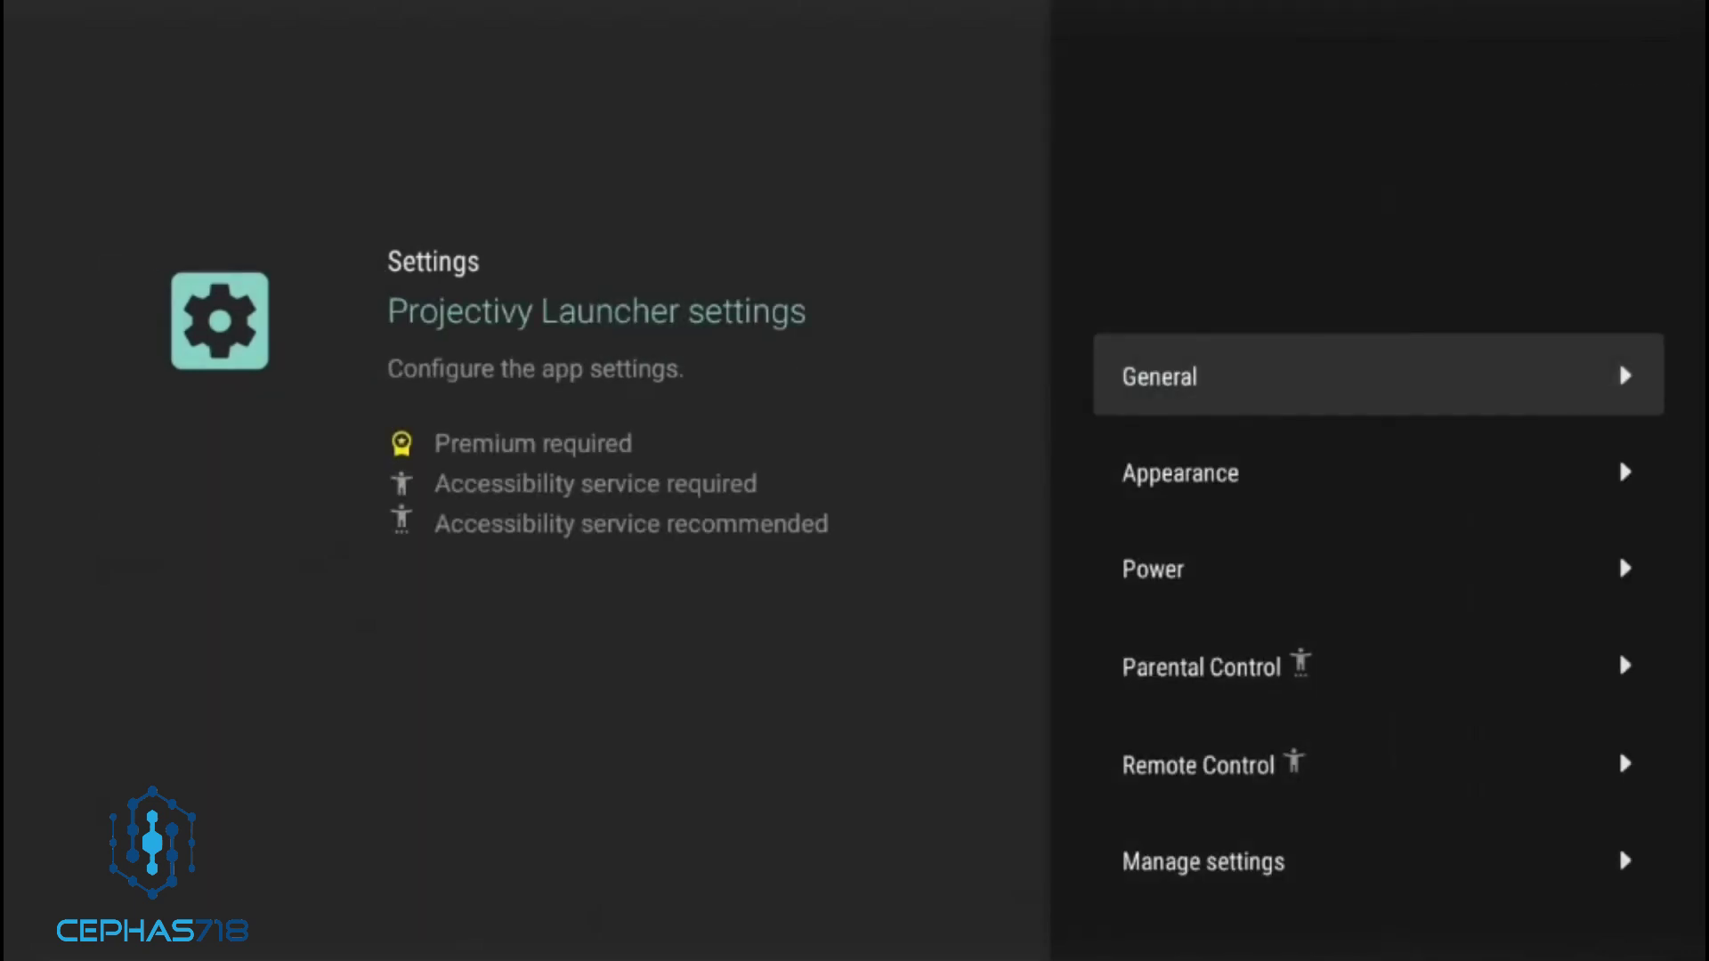
pyautogui.press('Escape')
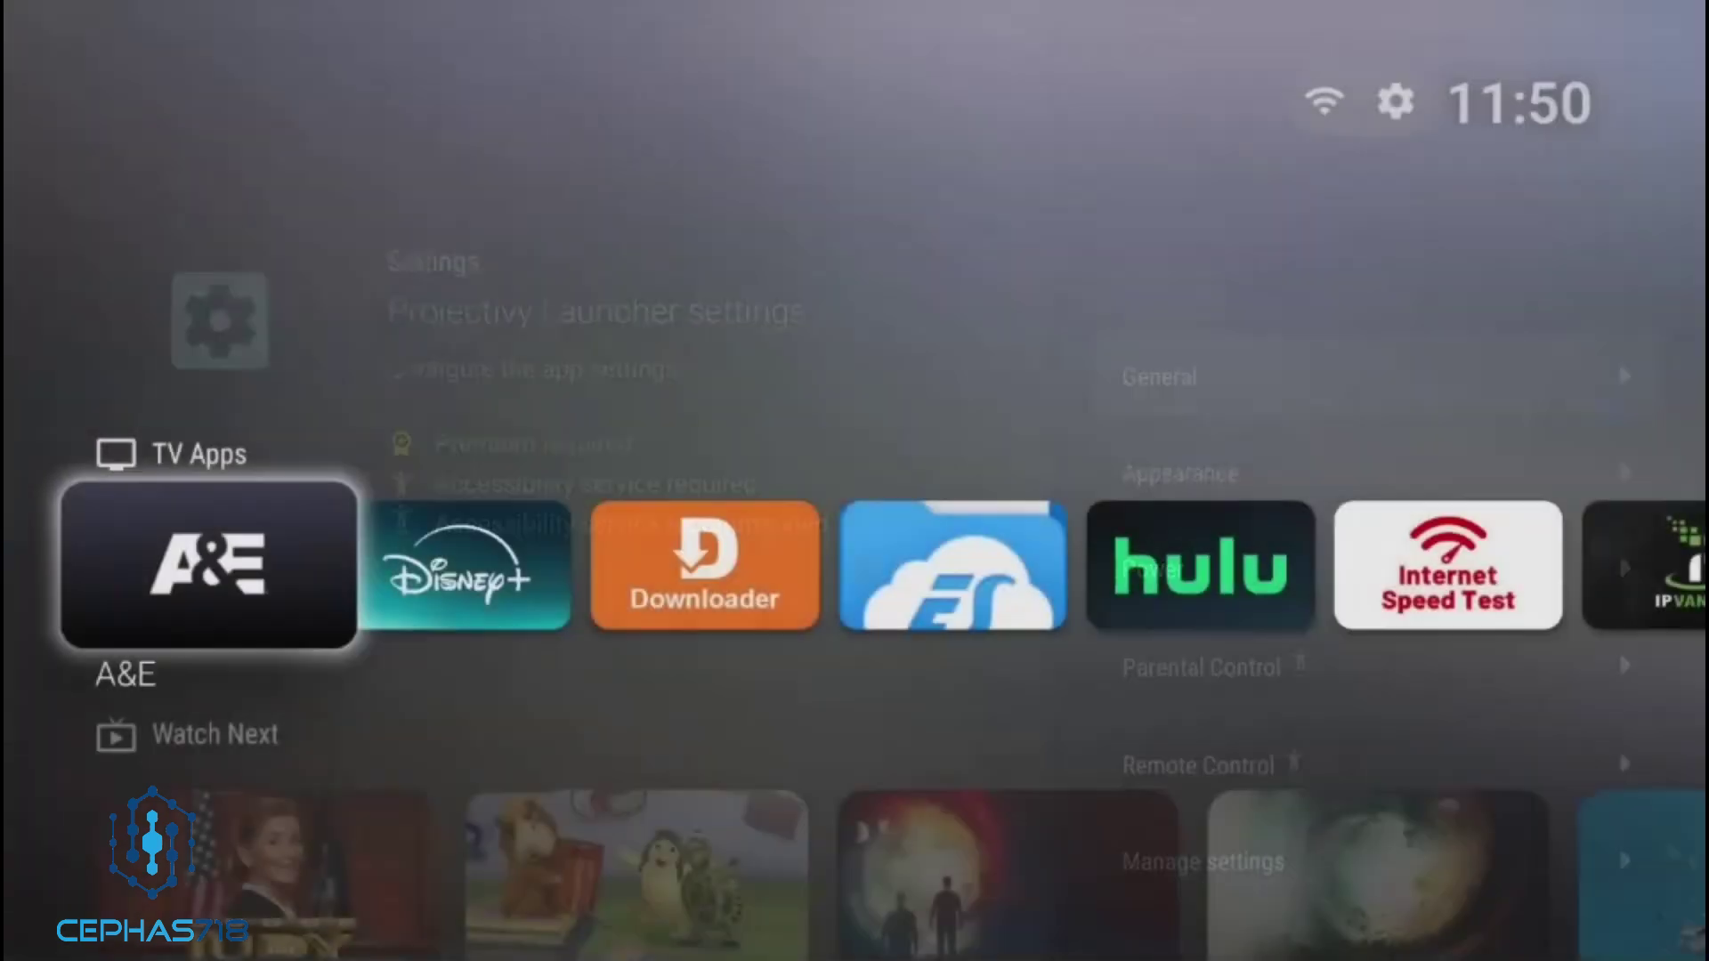